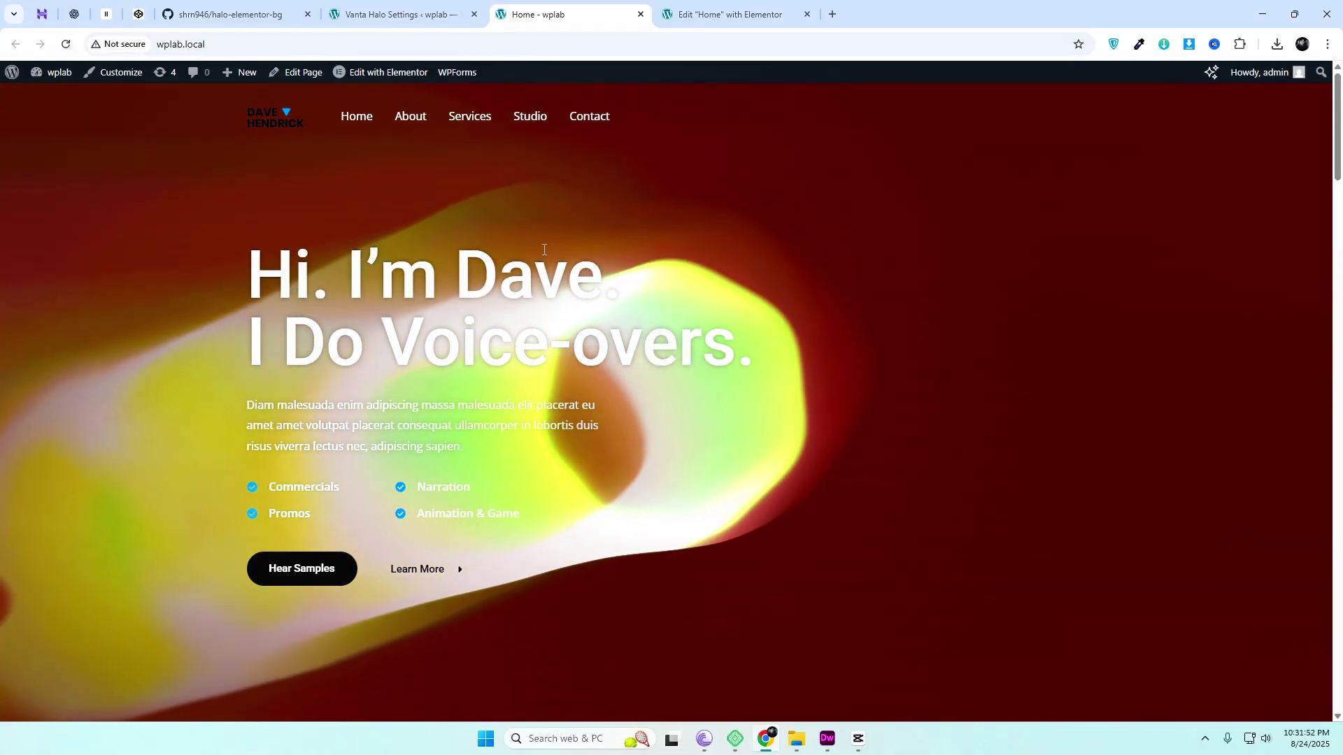
- Set the Vanta Halo base color to yellow and the size to 0.9, and save the settings
left_click(371, 5)
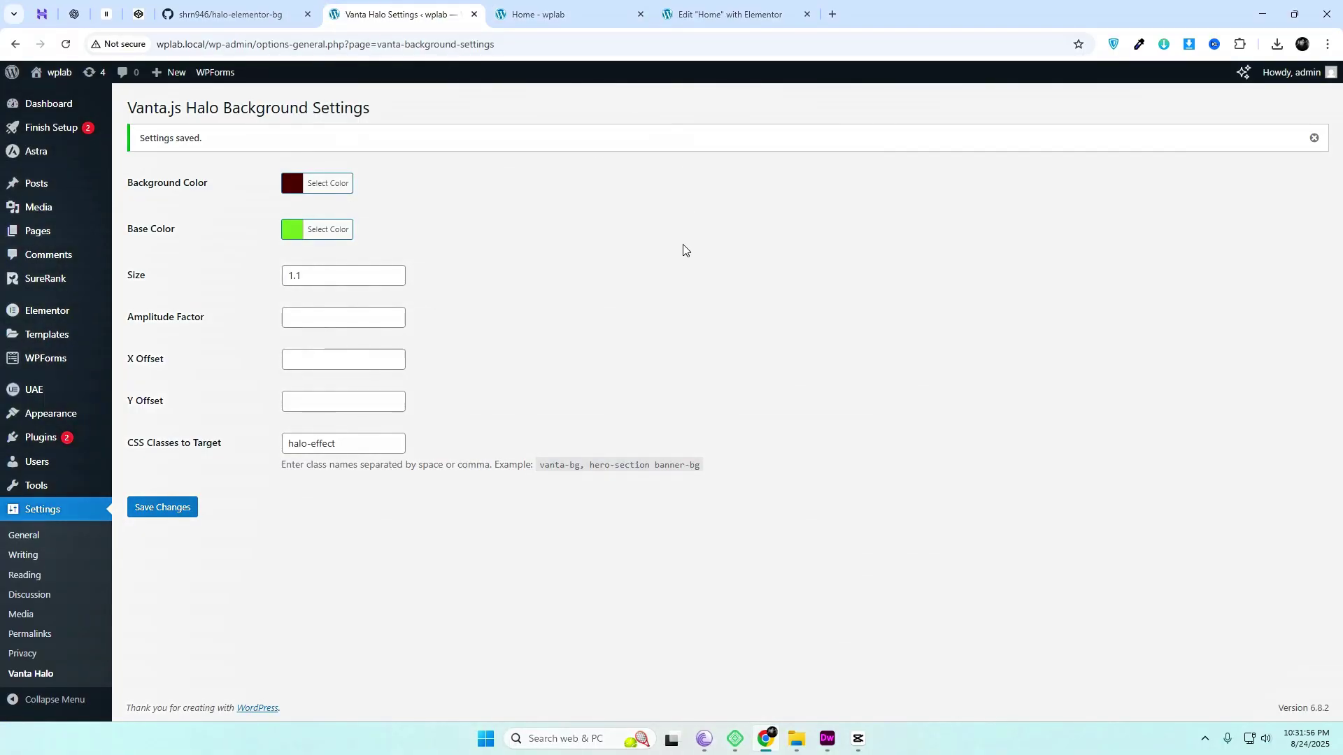
left_click(294, 234)
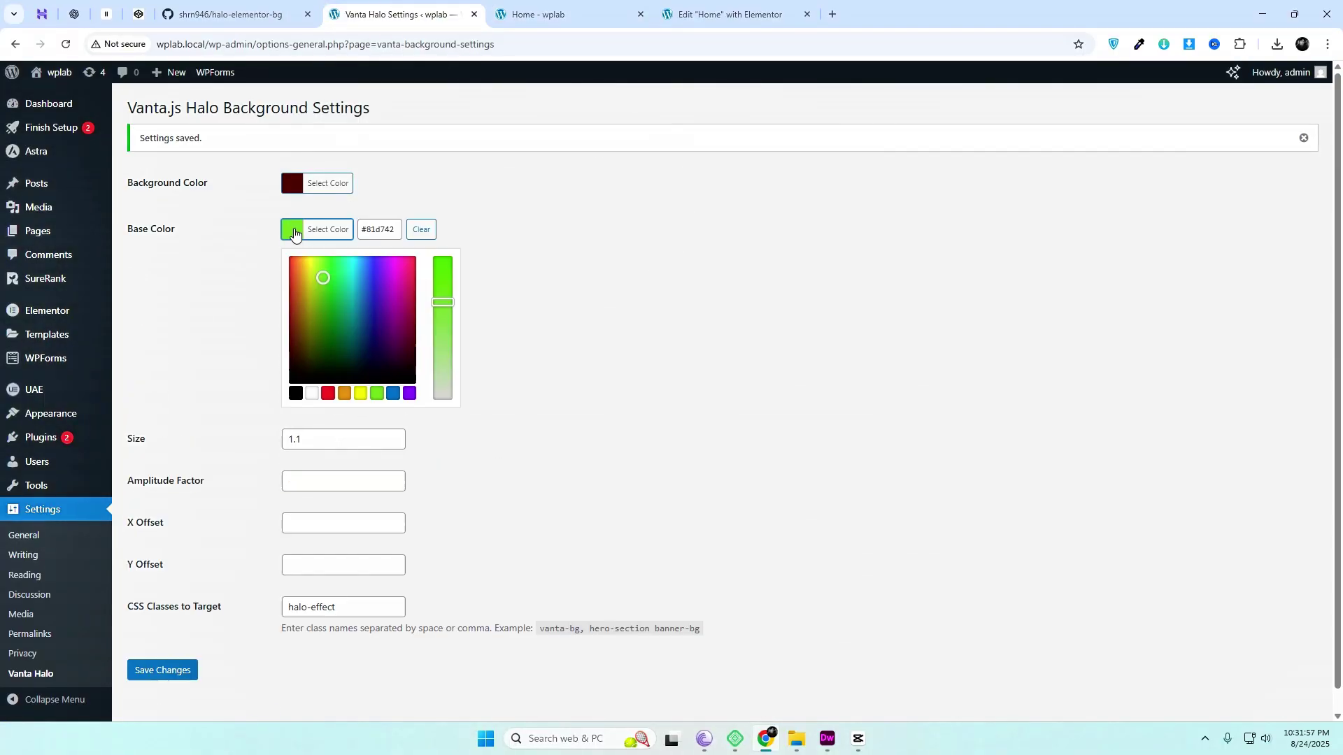
left_click(361, 394)
left_click(661, 348)
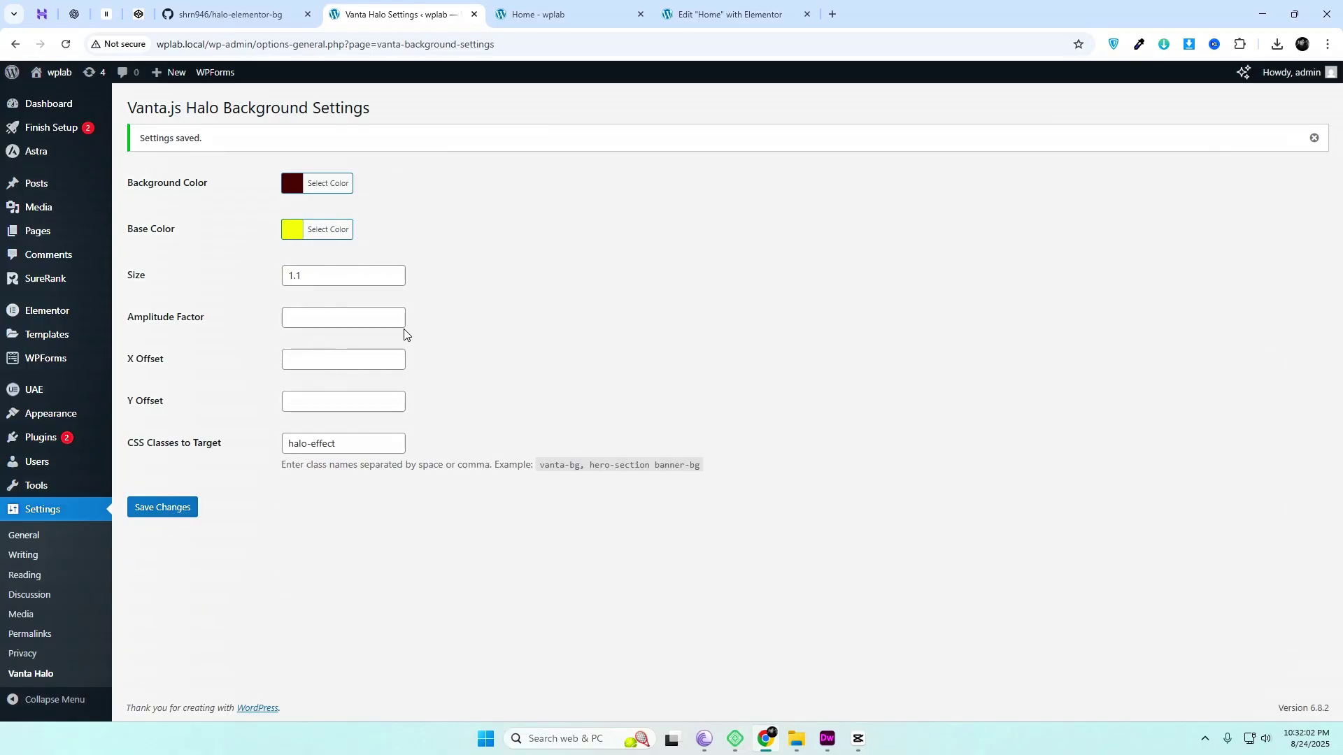
left_click(394, 281)
left_click(395, 281)
left_click(179, 506)
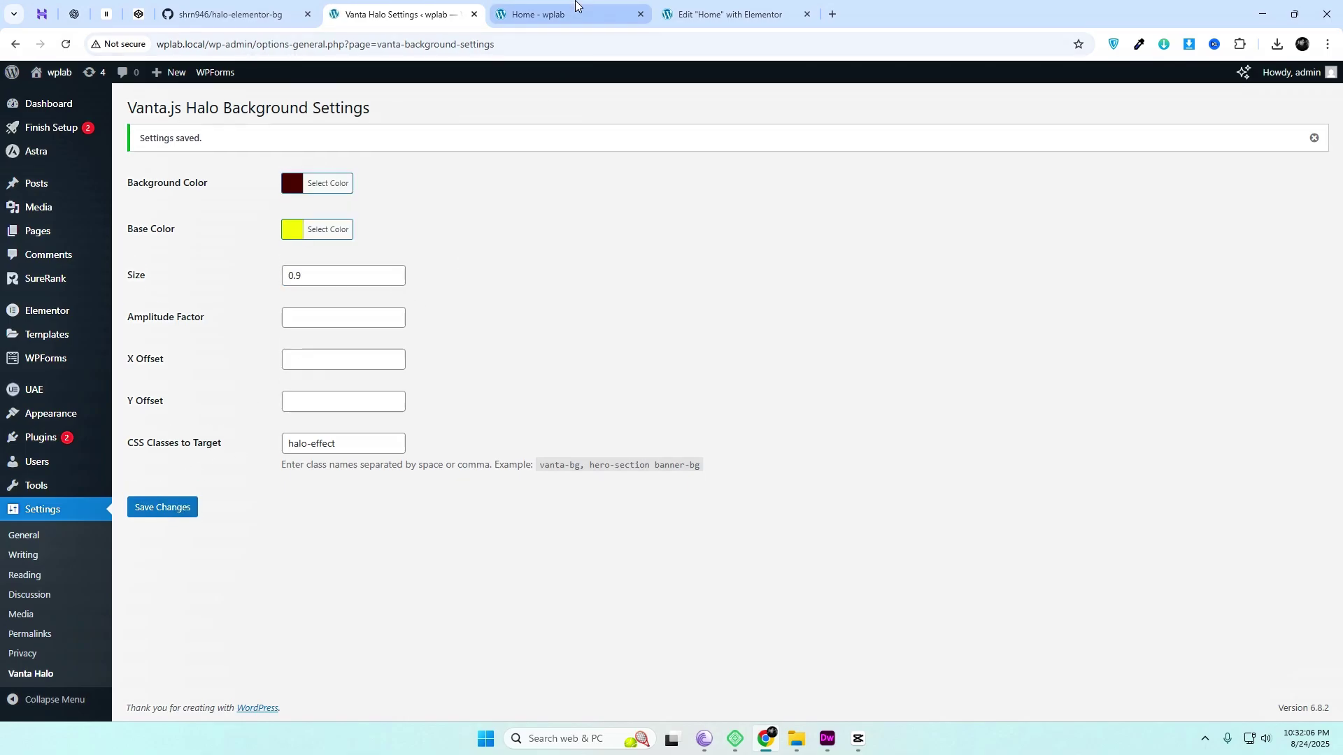
- Reload the wplab.local home page to preview the halo background
left_click(575, 10)
left_click(560, 43)
key("Return")
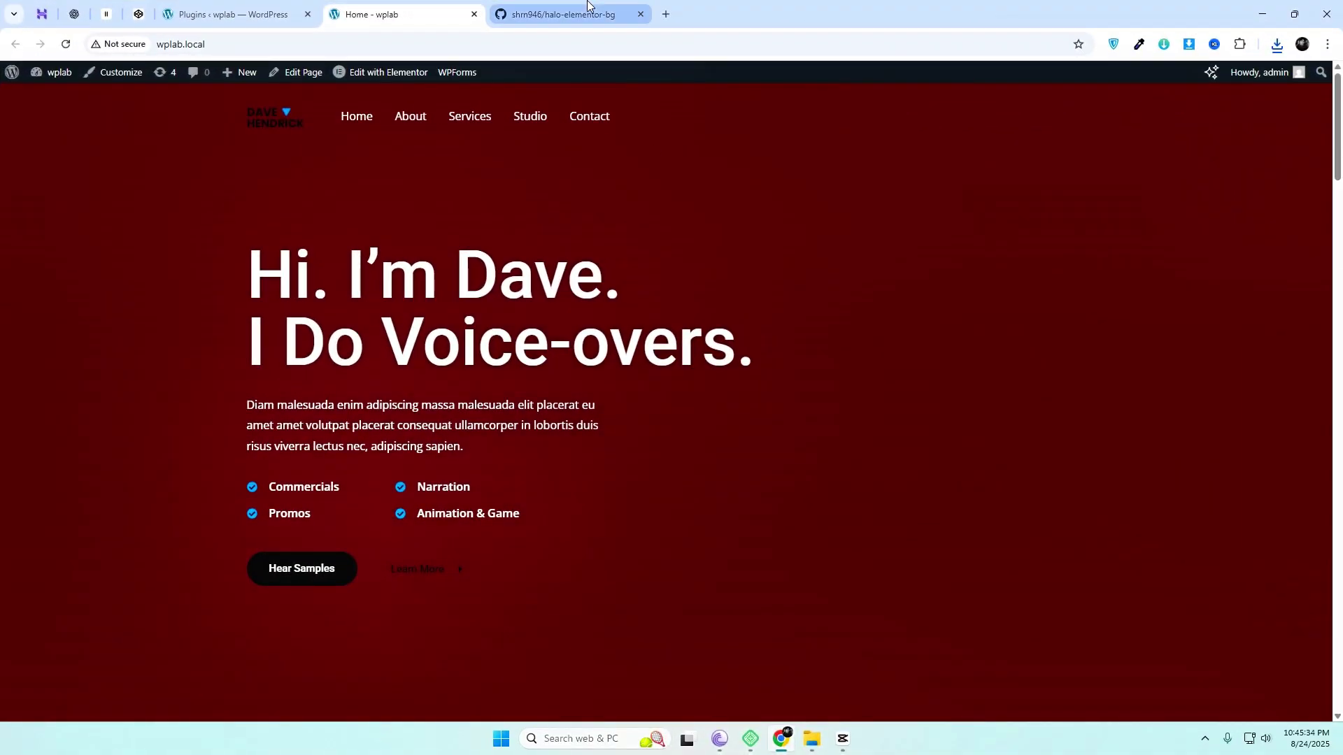
- Download the halo-elementor-bg repository from GitHub as a ZIP file and inspect the archive
left_click(588, 6)
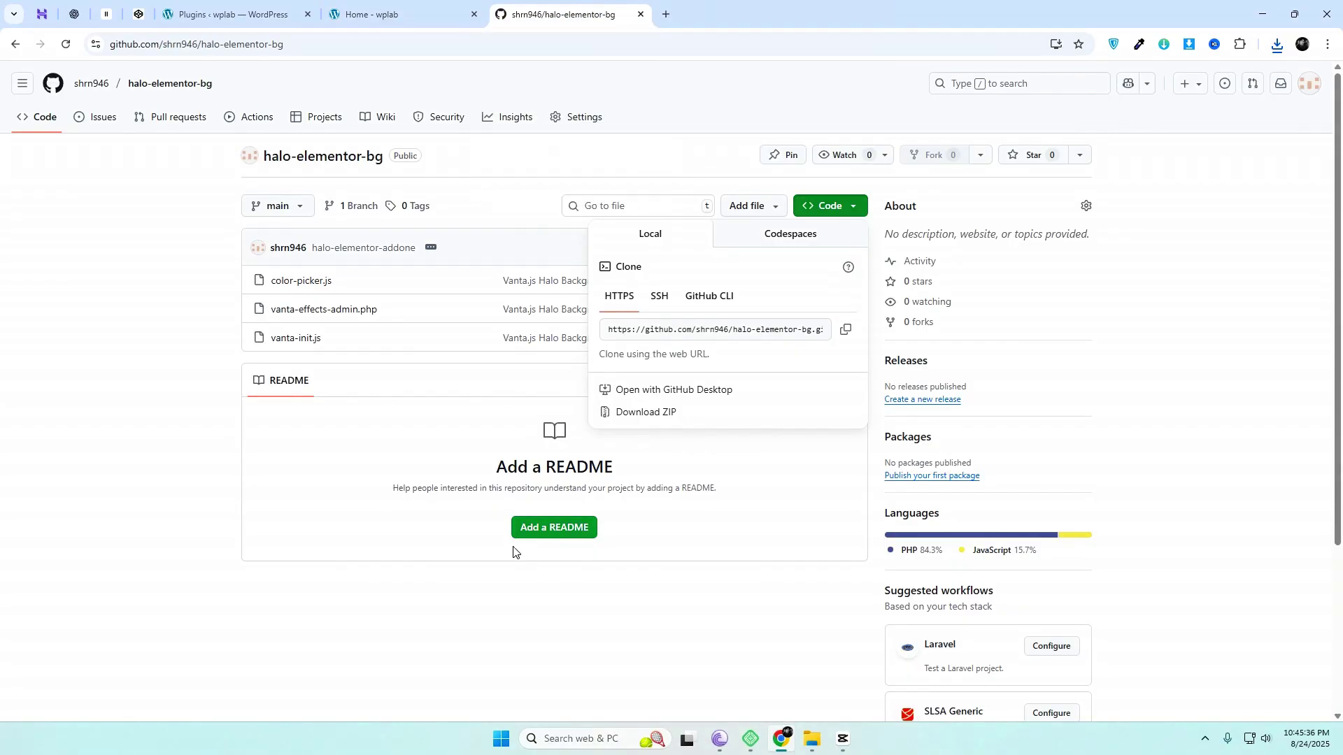
left_click(394, 473)
left_click(820, 216)
left_click(674, 420)
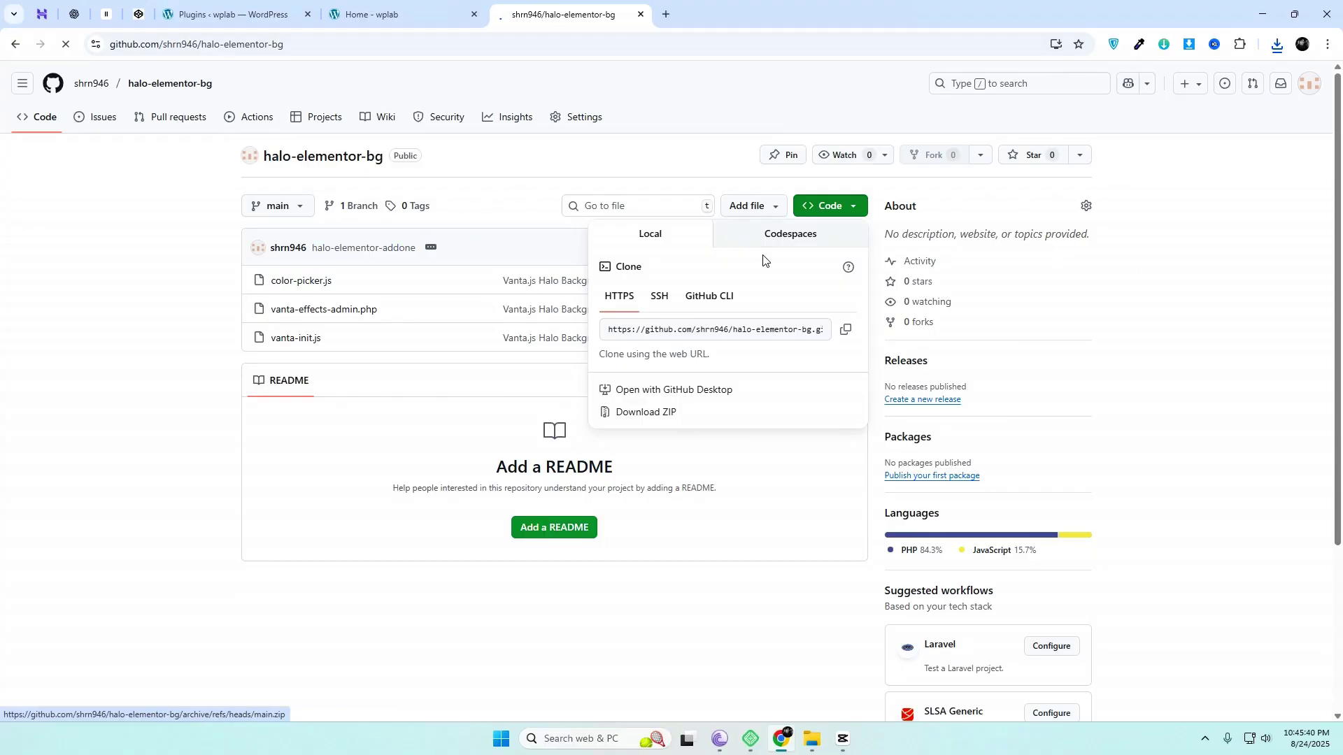
left_click(1164, 78)
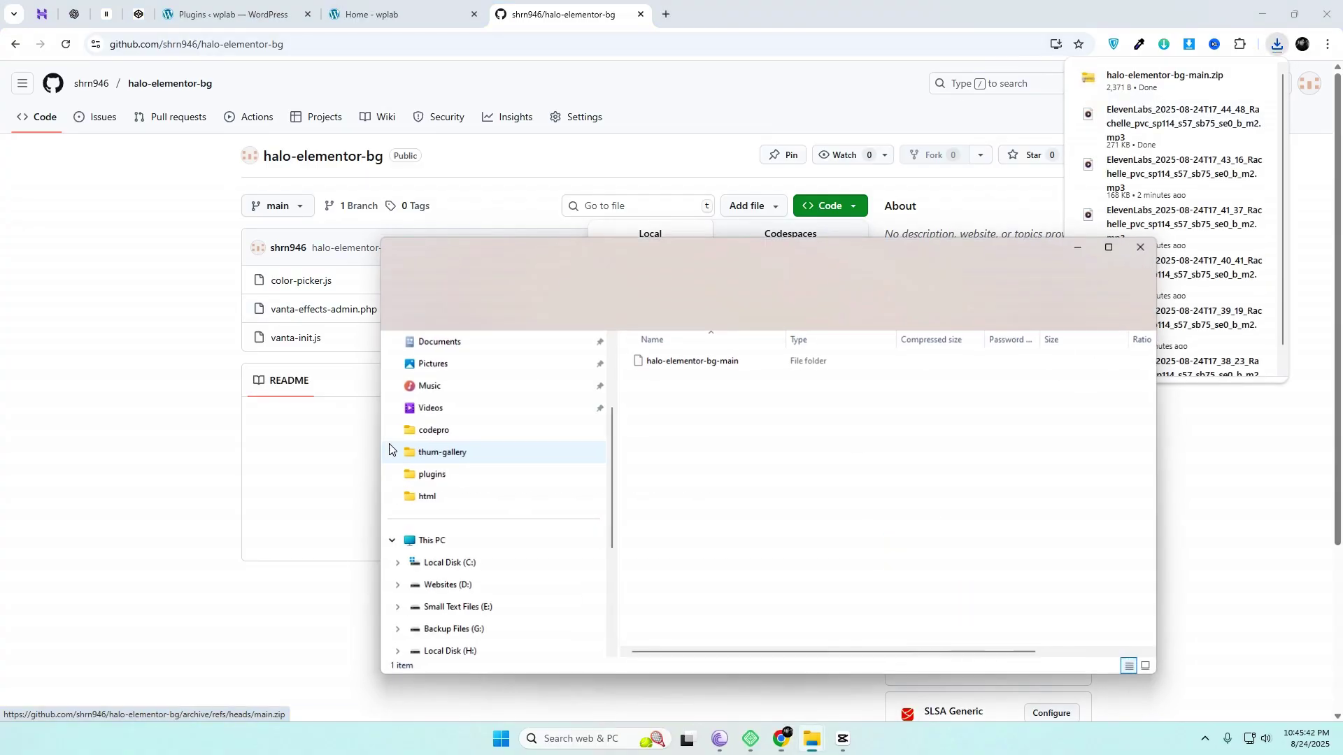
left_click(1146, 245)
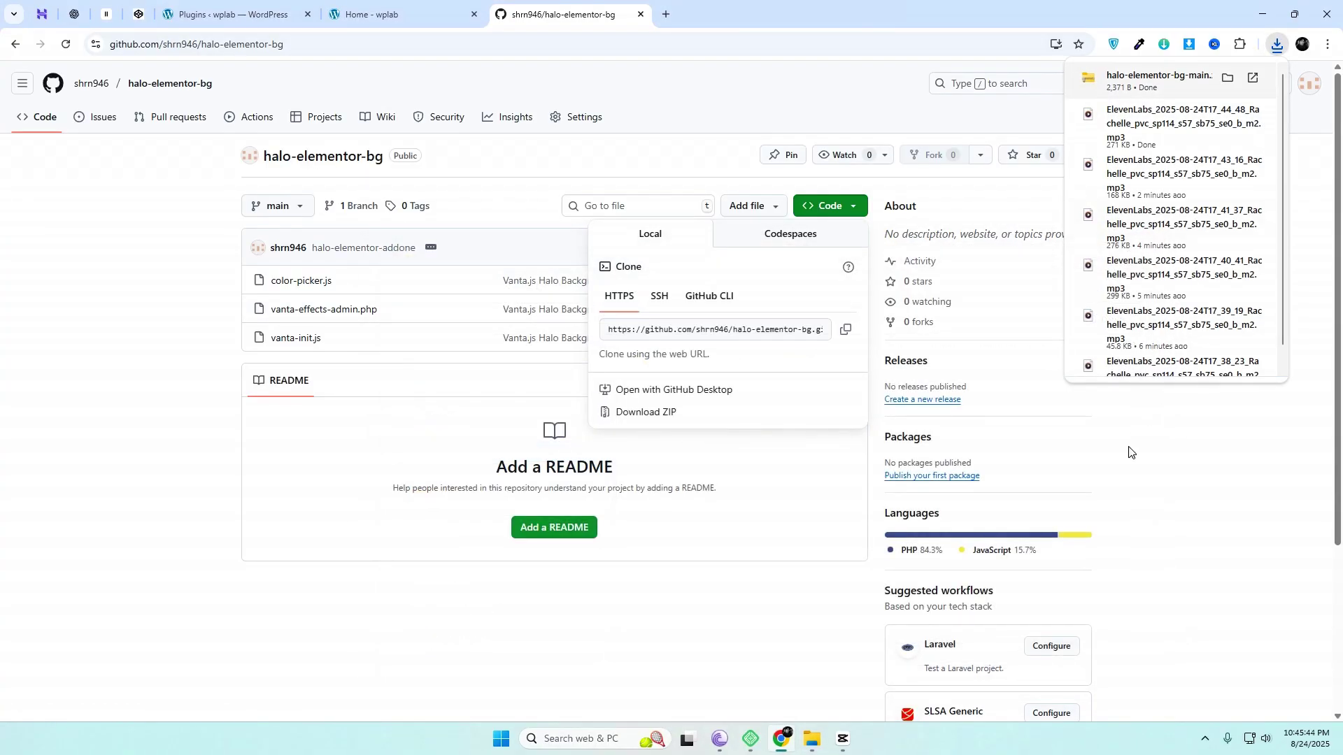
left_click(1148, 453)
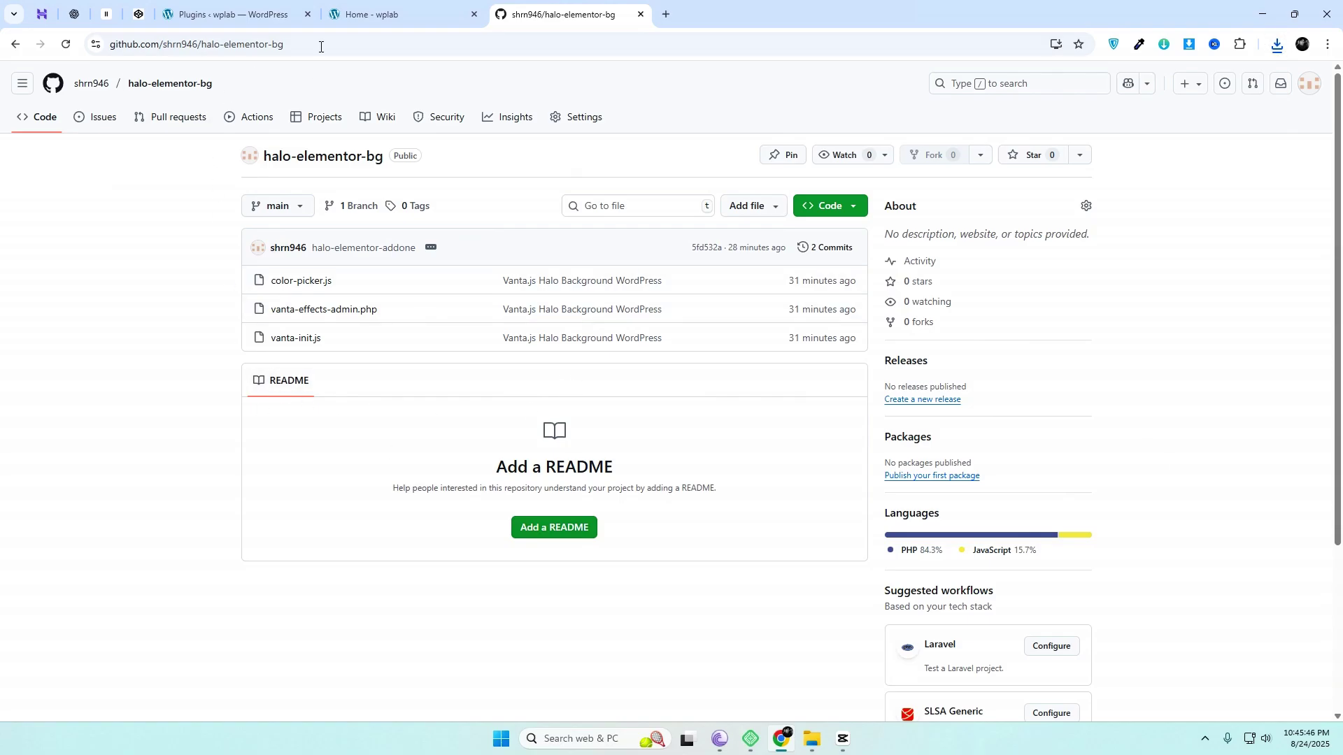
- Upload the halo-elementor-bg-main ZIP file as a new WordPress plugin, install it and activate it
left_click(256, 6)
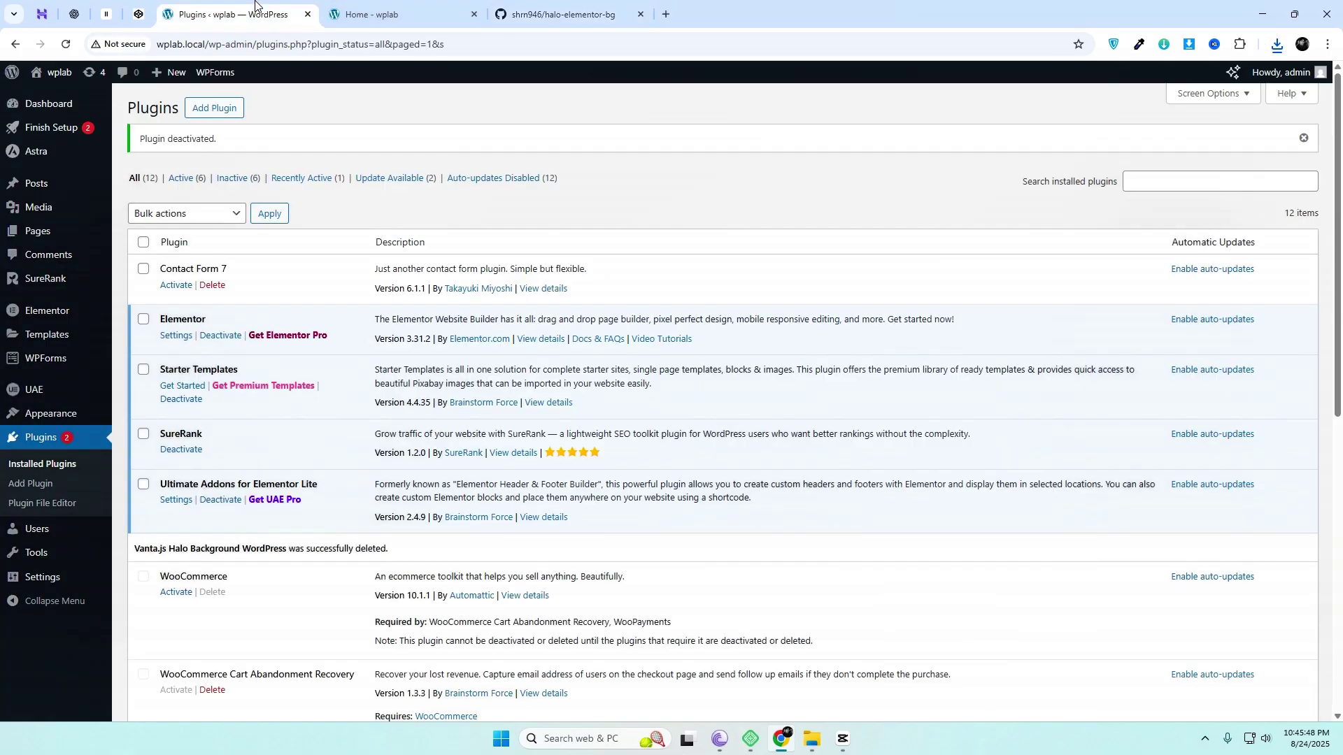
left_click(56, 464)
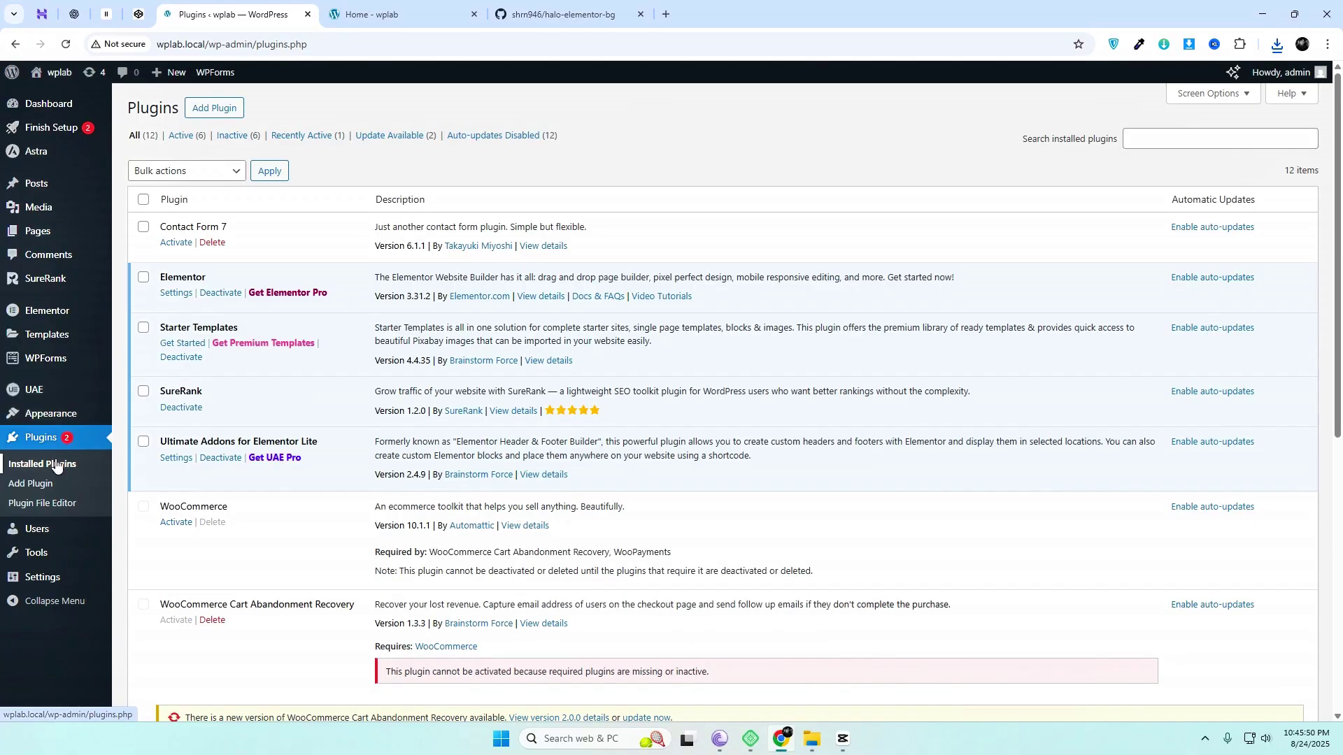
left_click(228, 114)
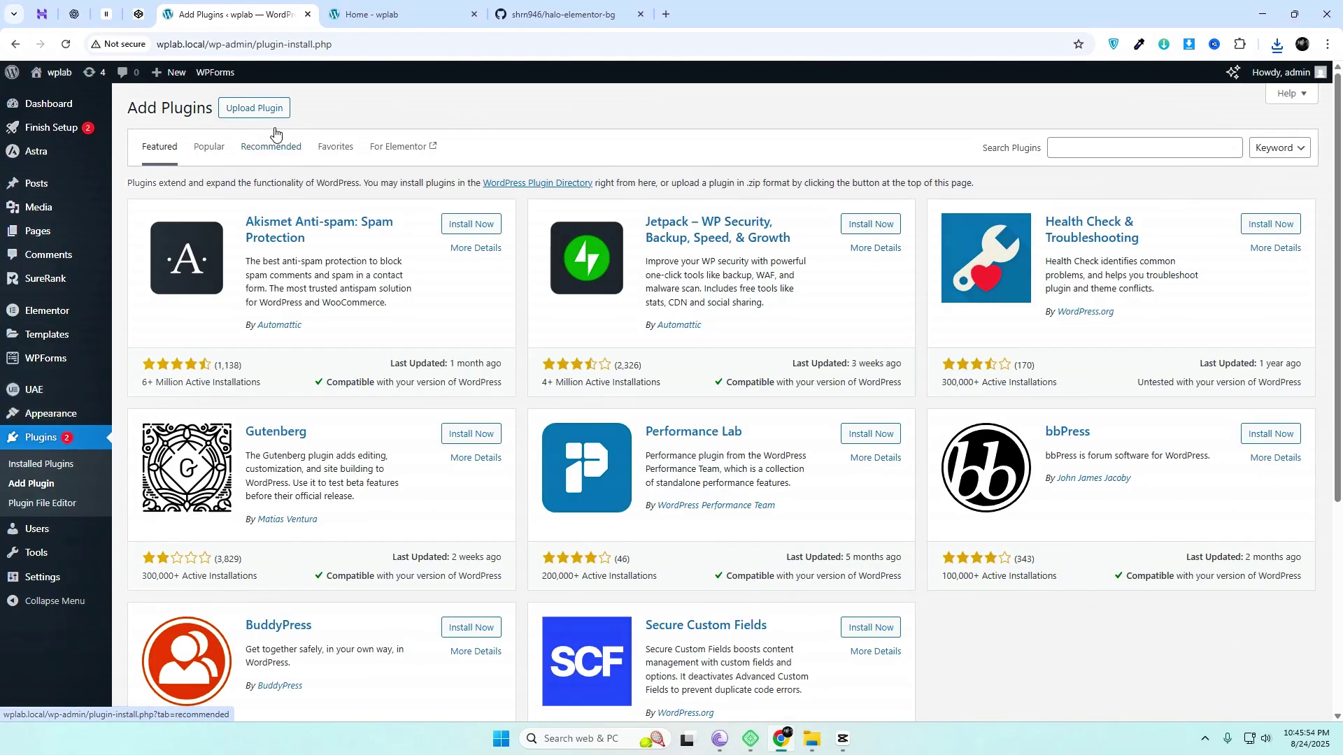
left_click(253, 109)
left_click(620, 235)
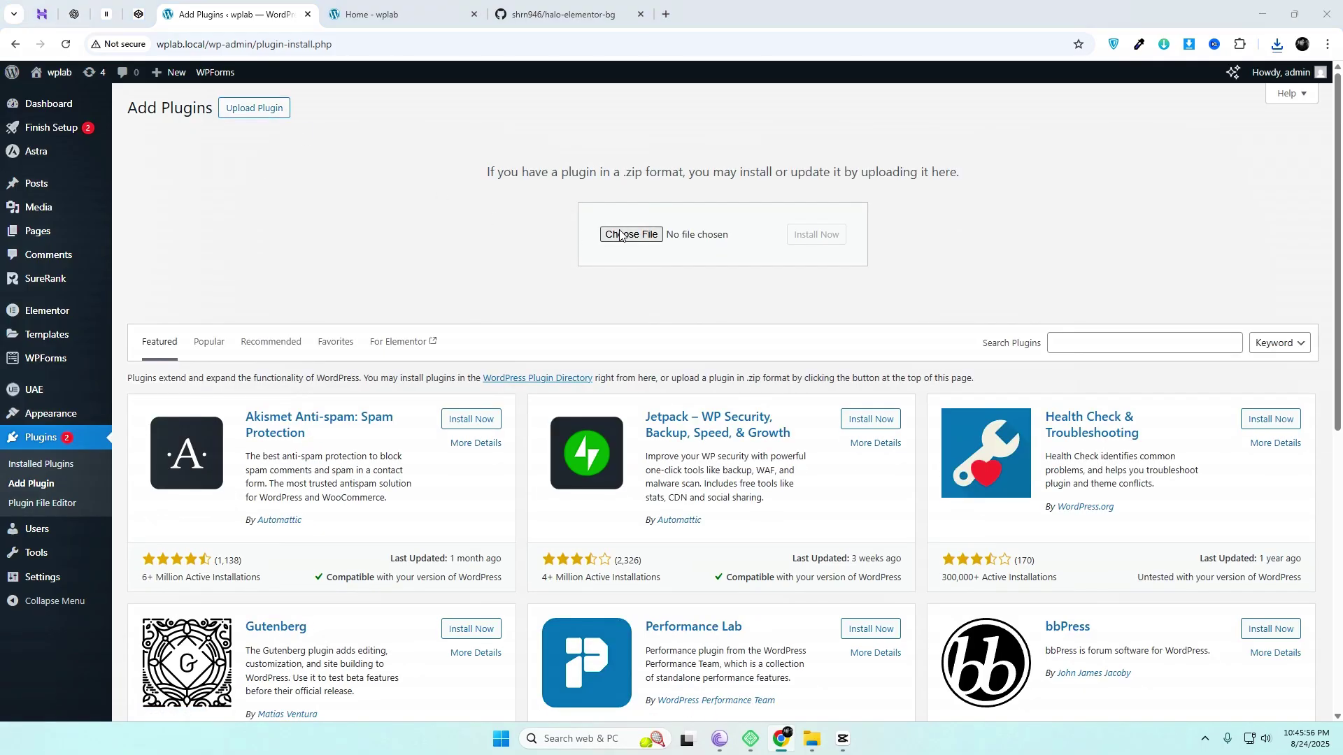
left_click(672, 320)
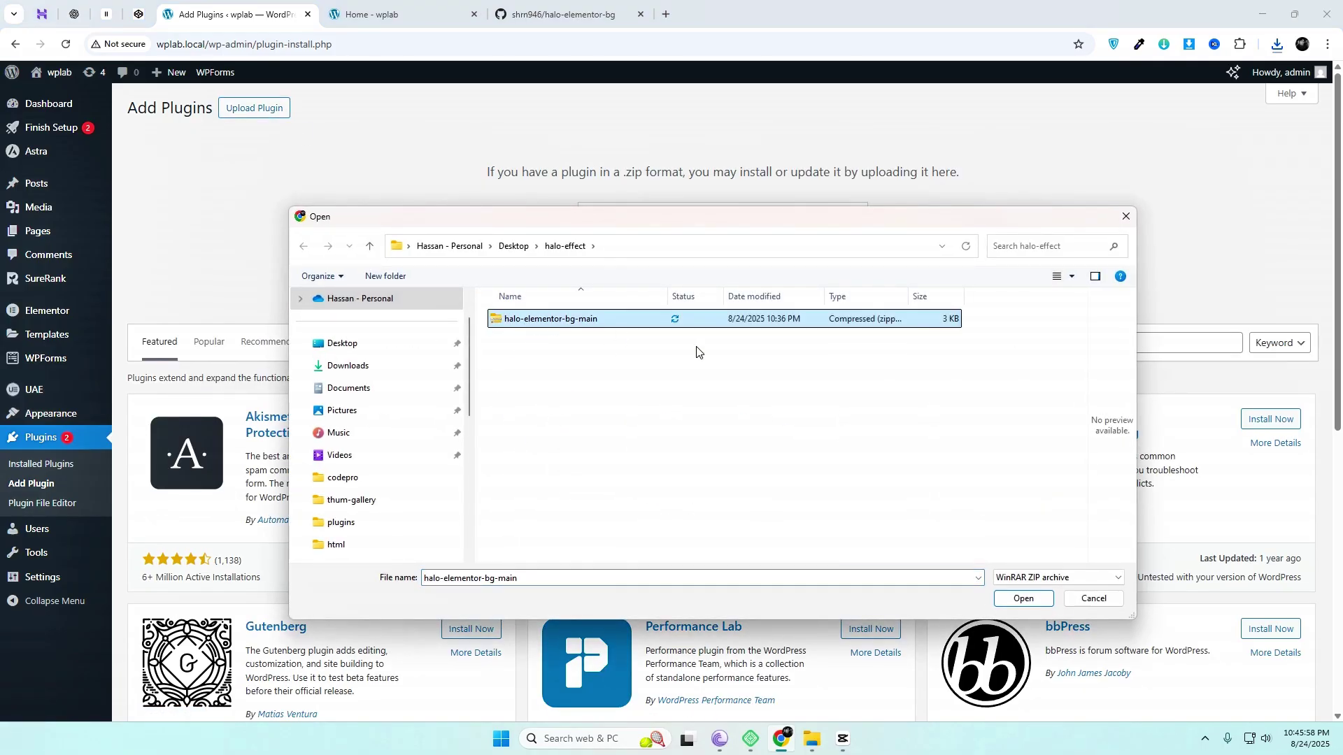
left_click(1024, 599)
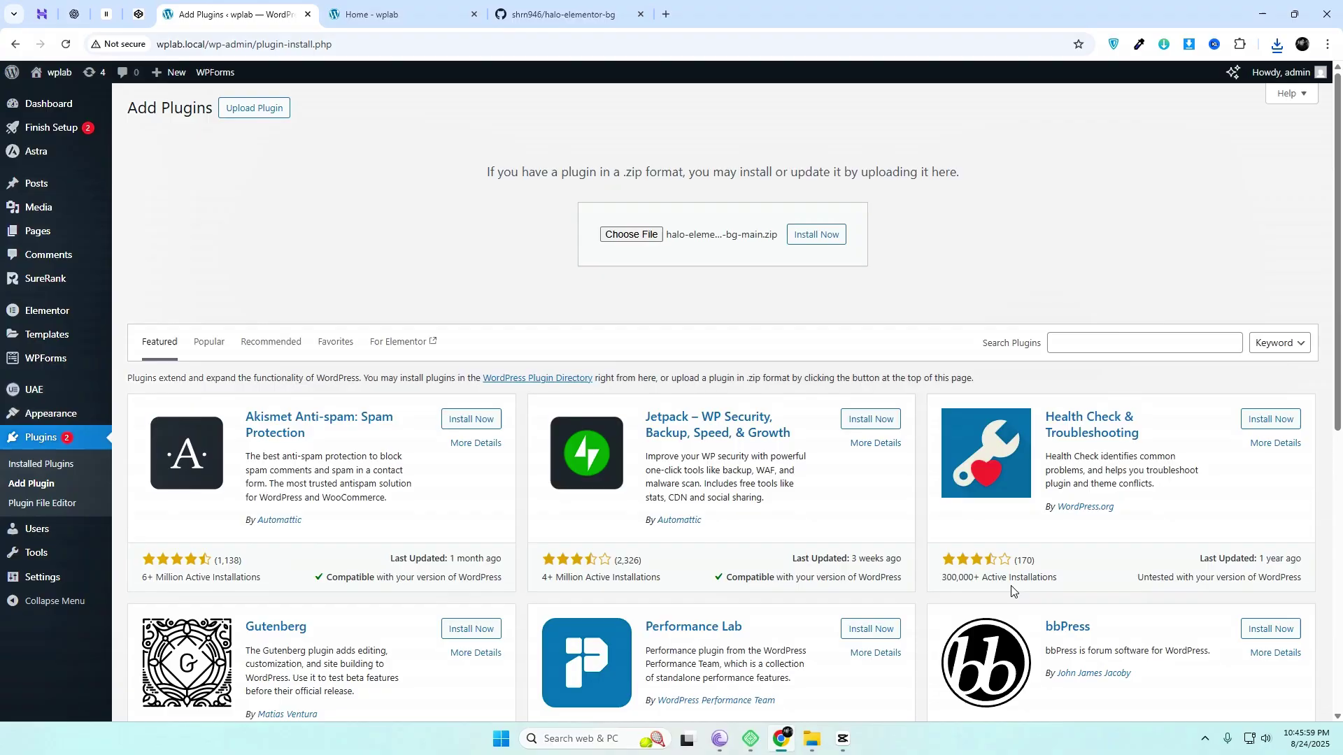
left_click(832, 244)
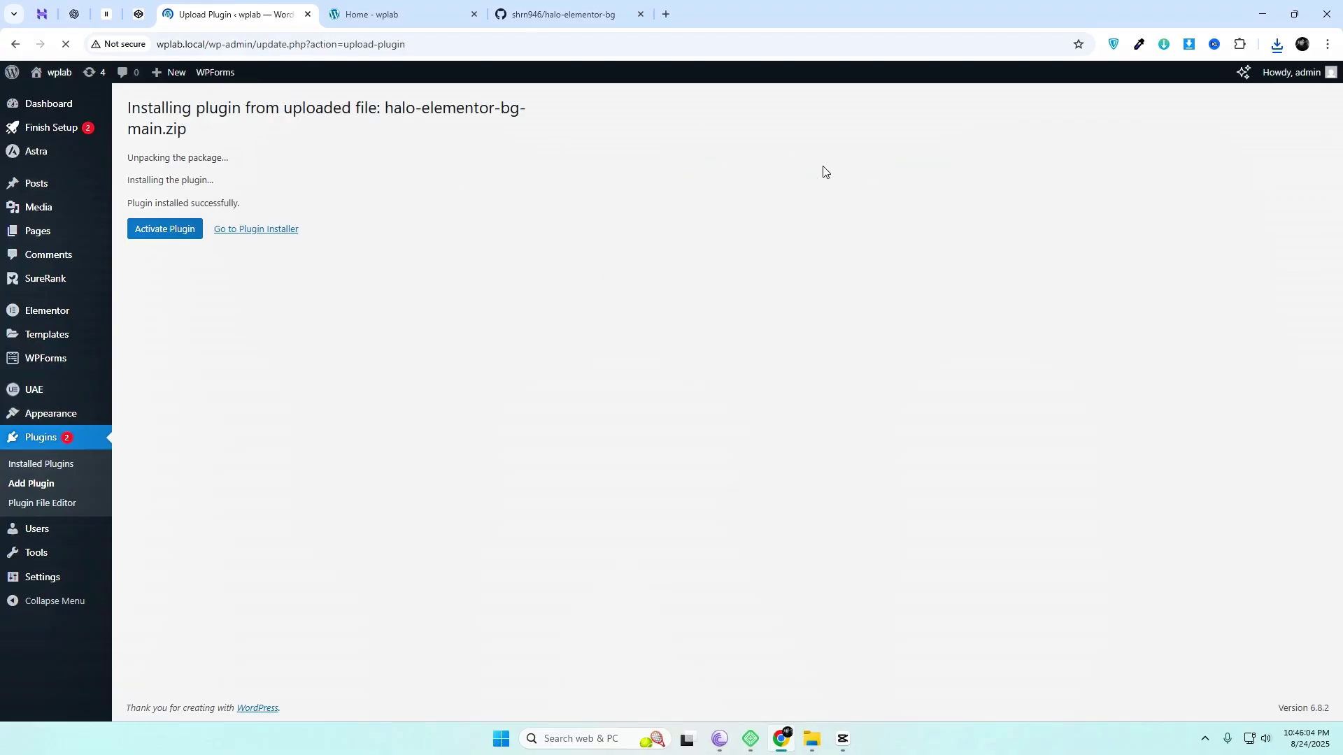
left_click(171, 235)
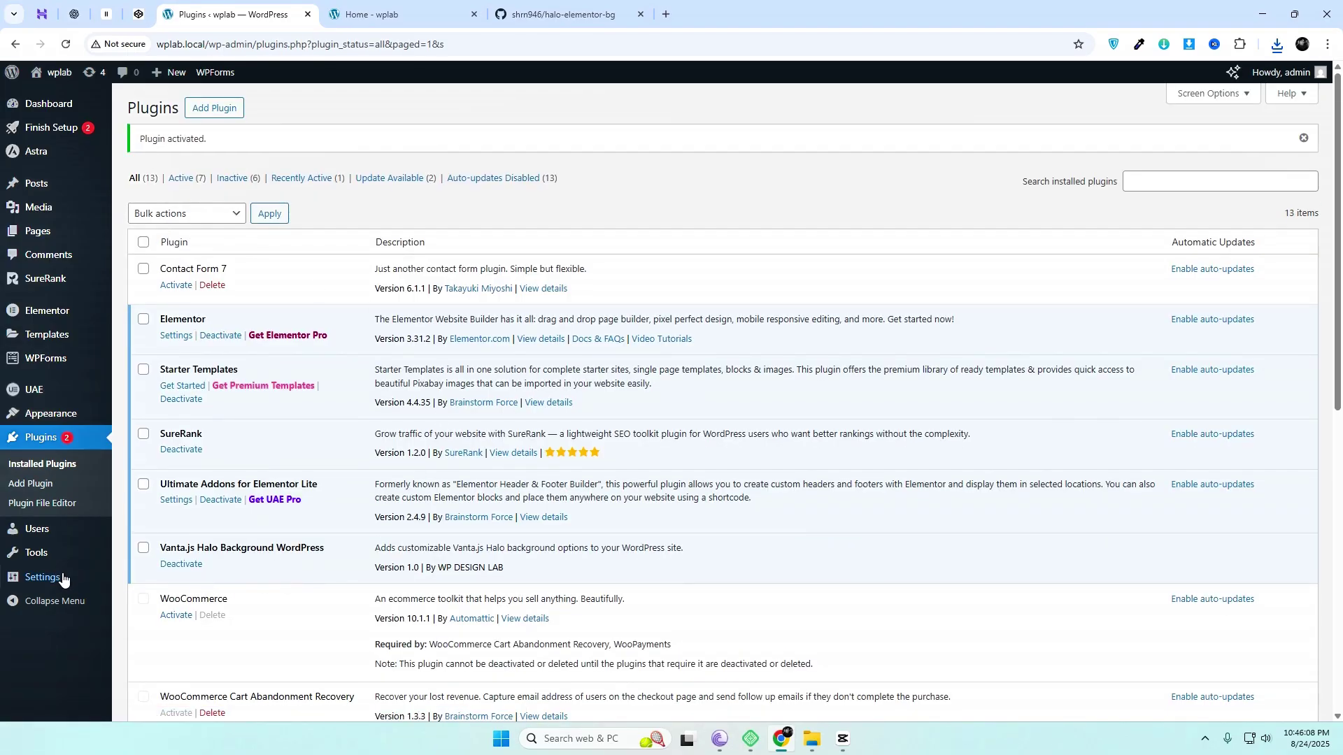
- Open the Vanta Halo settings and increase the saturation of the dark red background color
mouse_move(56, 580)
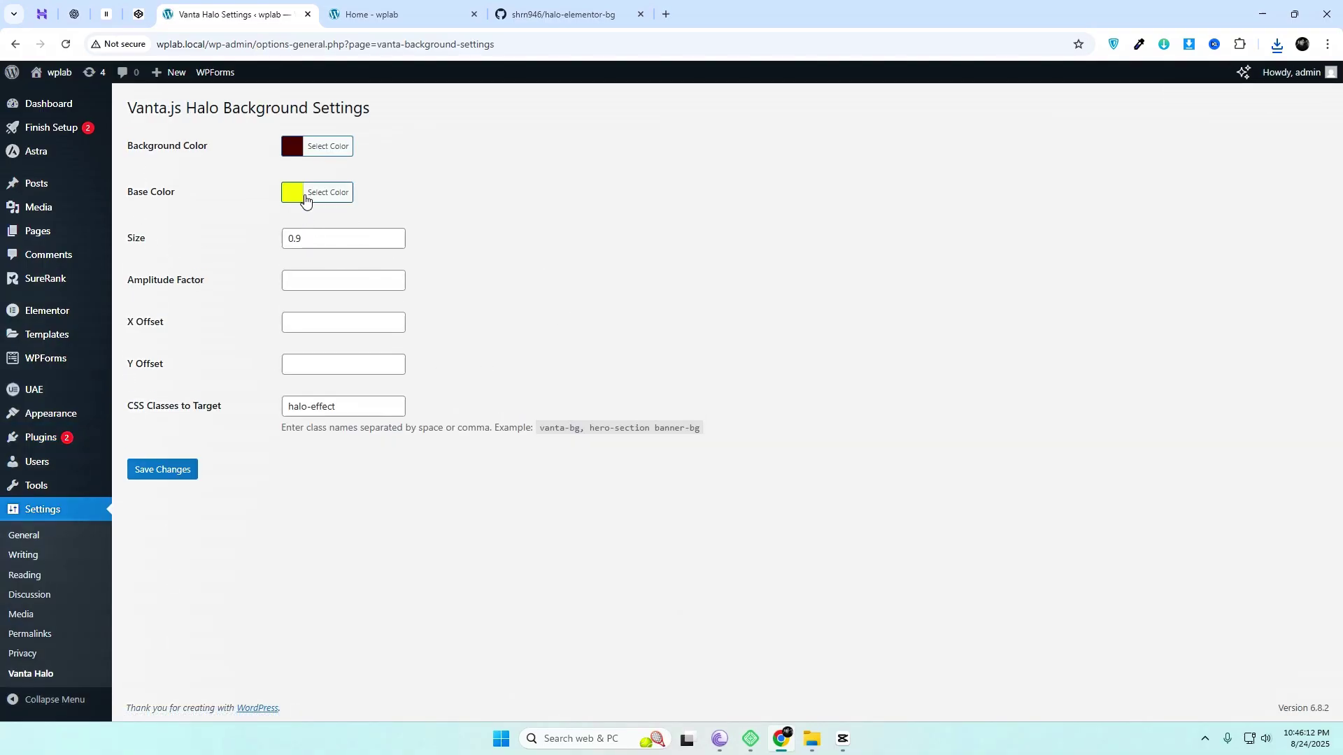
left_click(296, 148)
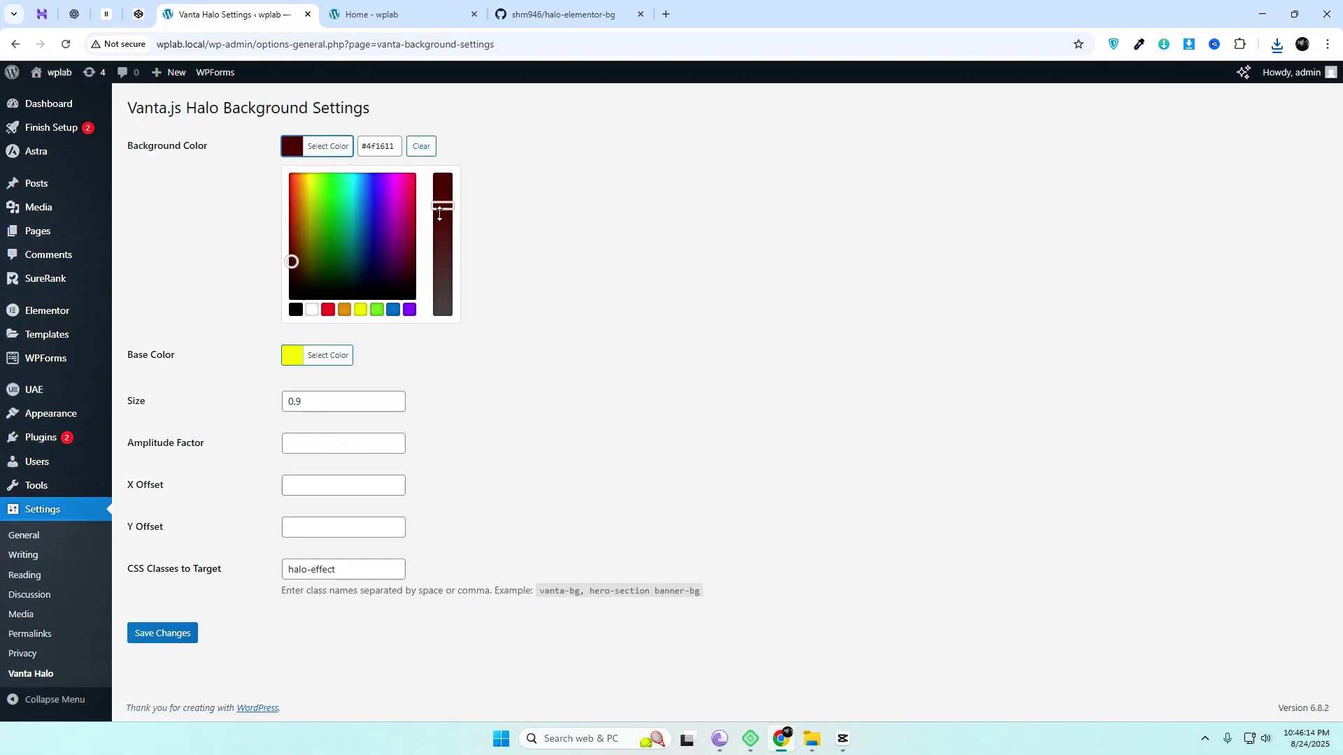
left_click_drag(439, 213, 442, 190)
left_click(598, 213)
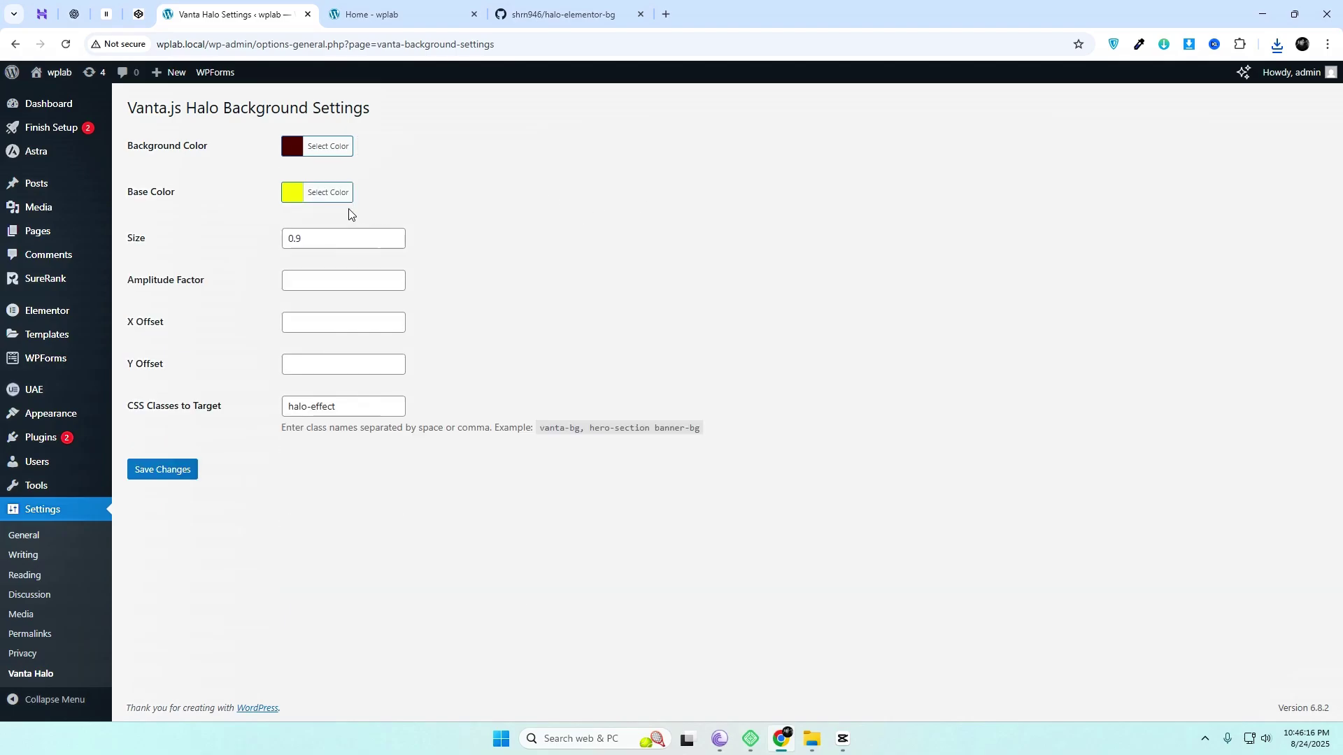
- Set the halo's base color to the green preset
left_click(298, 198)
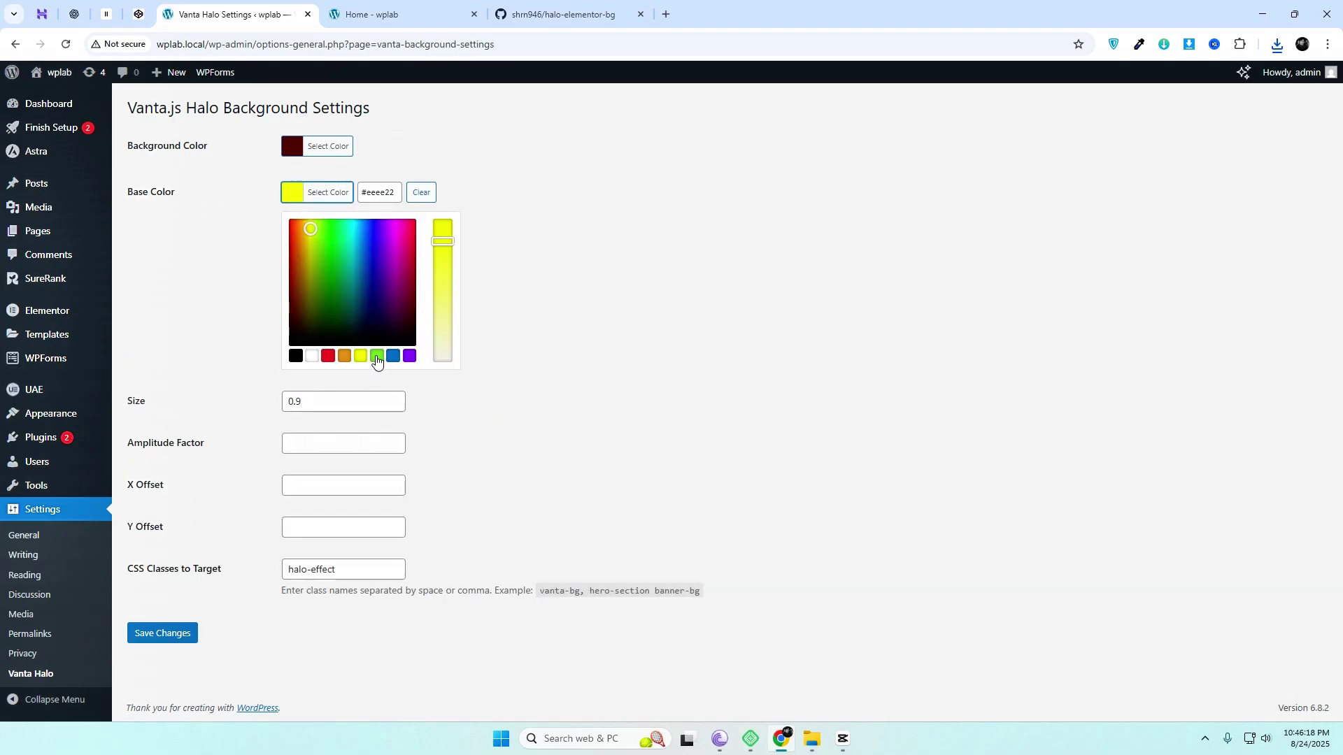
left_click(376, 356)
left_click(535, 351)
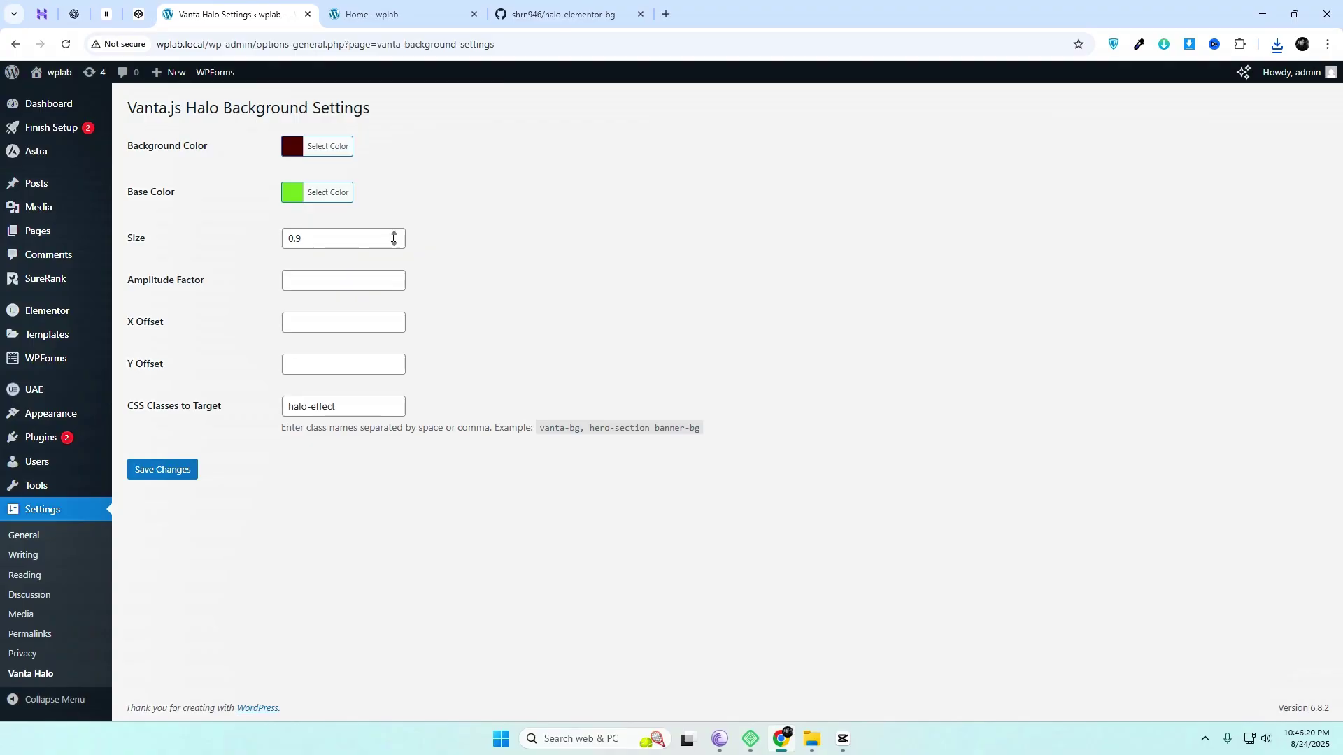
- Set the halo size to 1.2 and the amplitude factor to 0.2
left_click(394, 235)
left_click(394, 234)
left_click(394, 234)
left_click(570, 256)
left_click(394, 277)
left_click(395, 277)
left_click(547, 306)
- Replace the targeted CSS class with vanta-bg and save the halo settings
left_click_drag(361, 415, 276, 405)
type("vanta-bg")
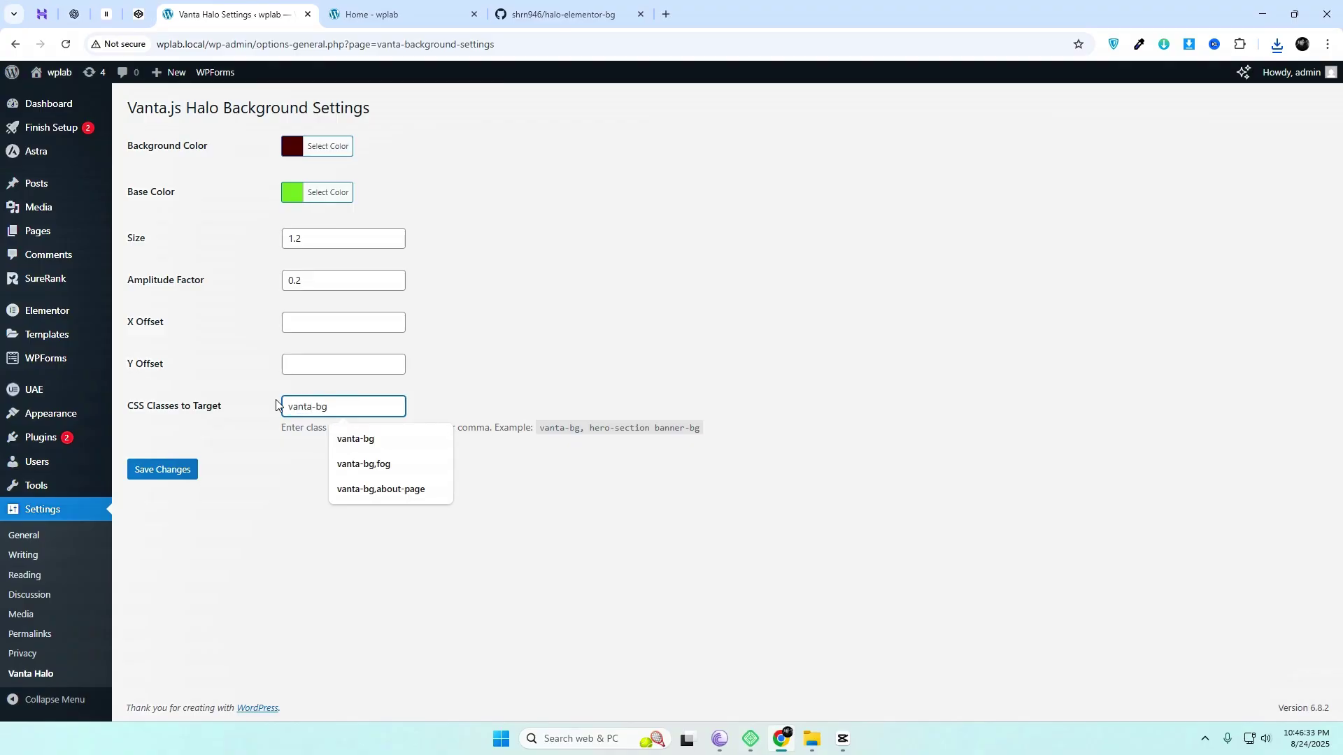
left_click(588, 355)
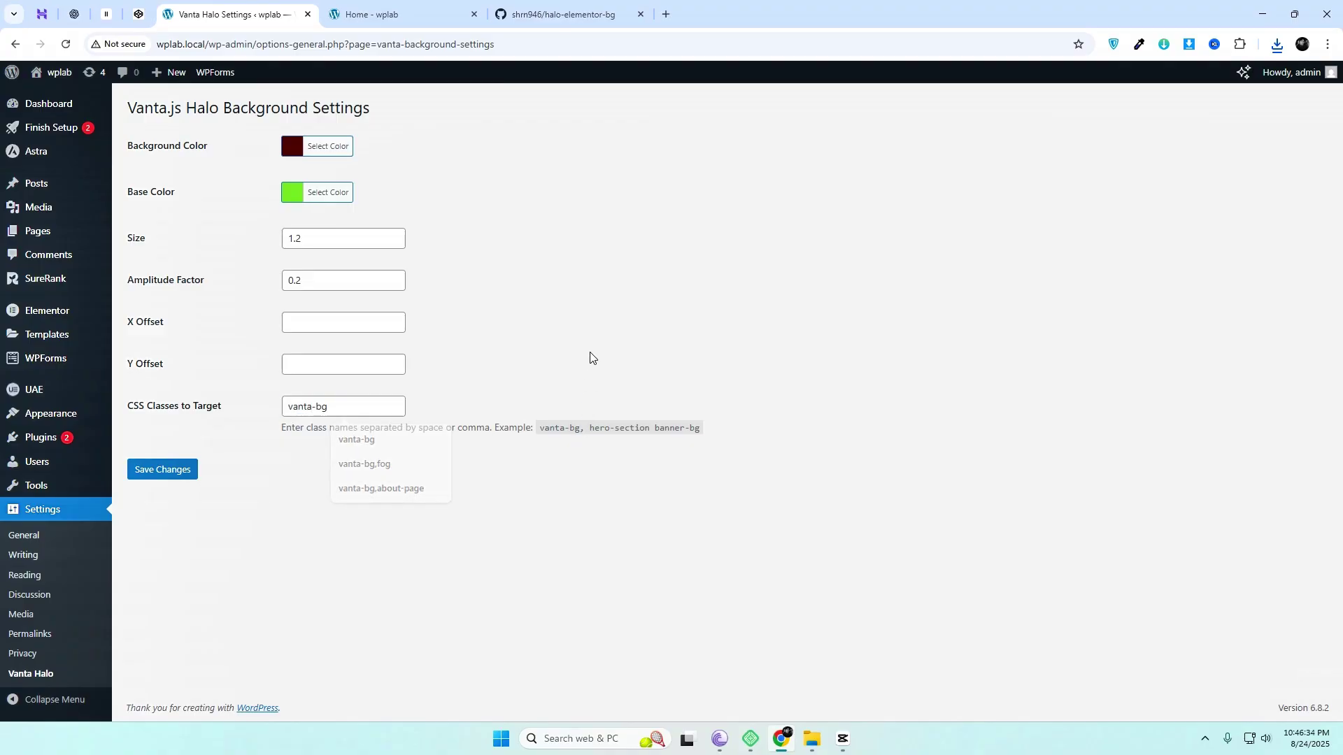
left_click(350, 414)
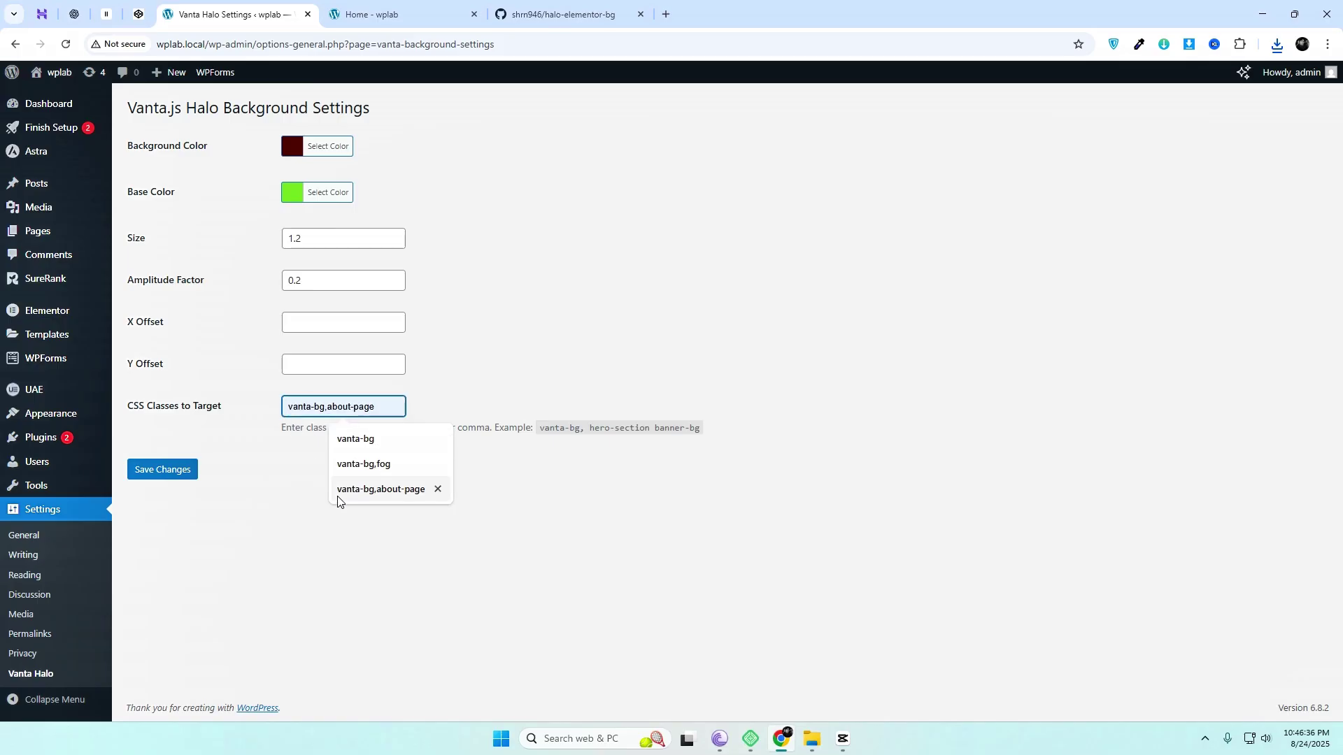
left_click(297, 522)
left_click(181, 477)
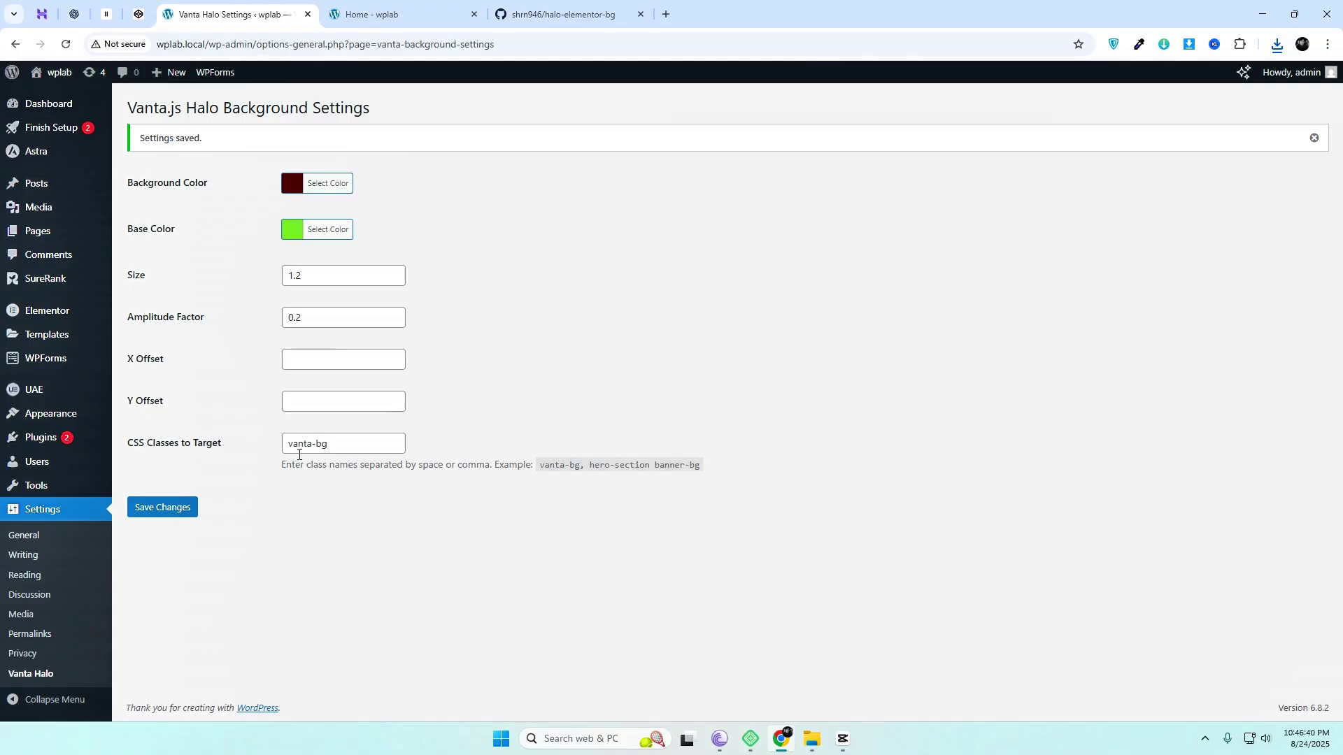
- Open the Home page for editing with Elementor in a separate tab
left_click(381, 14)
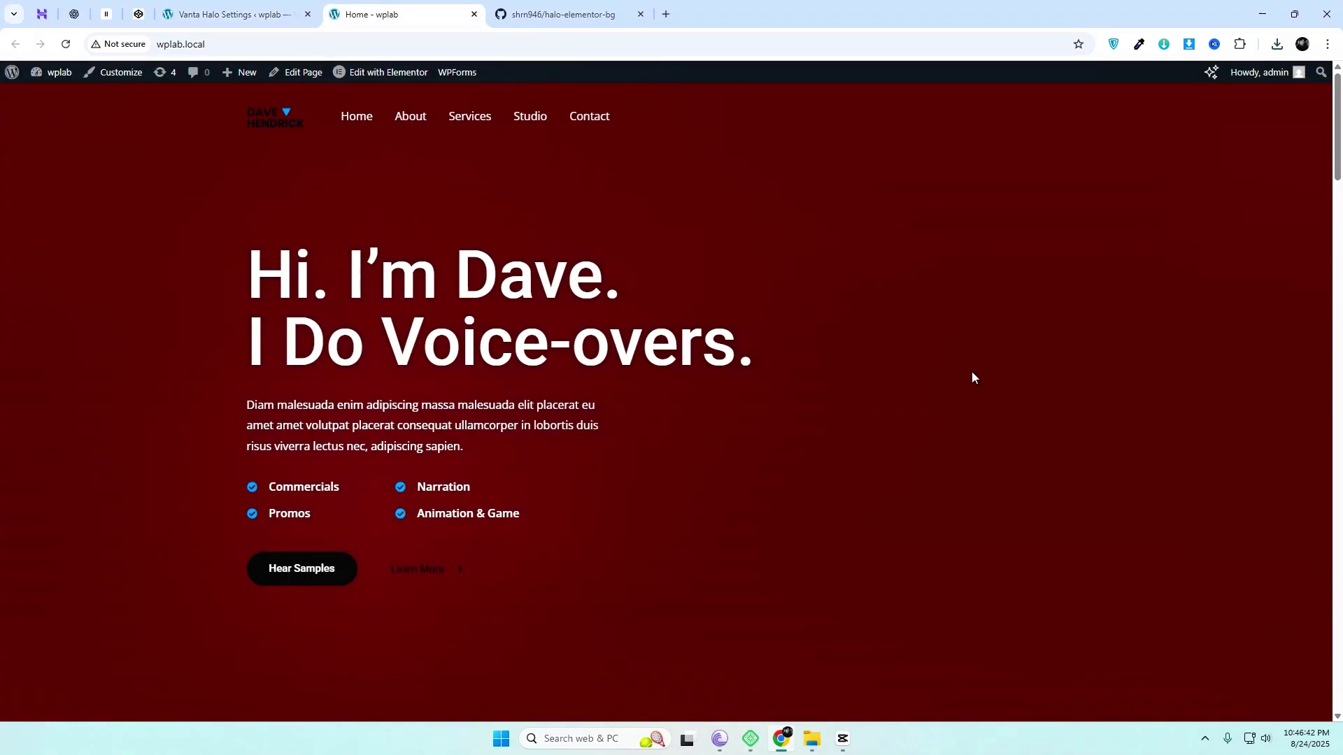
middle_click(392, 73)
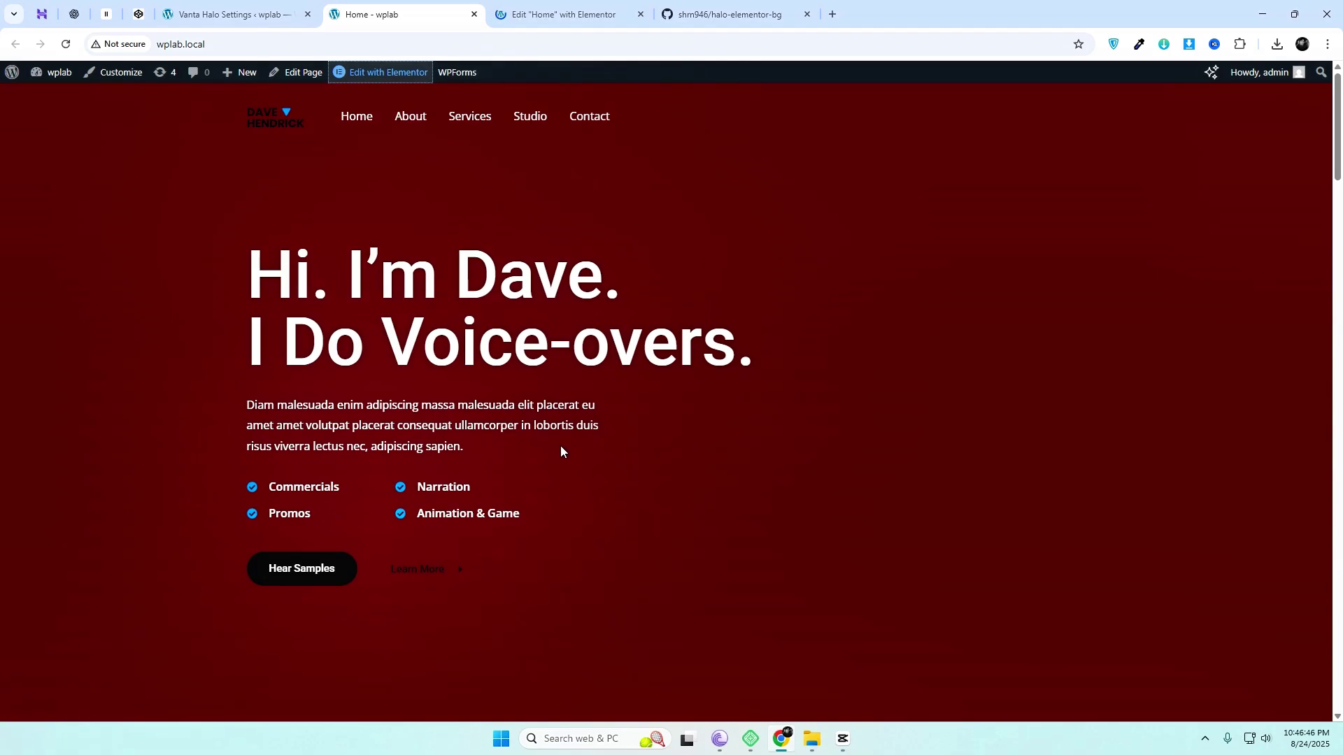
left_click(536, 5)
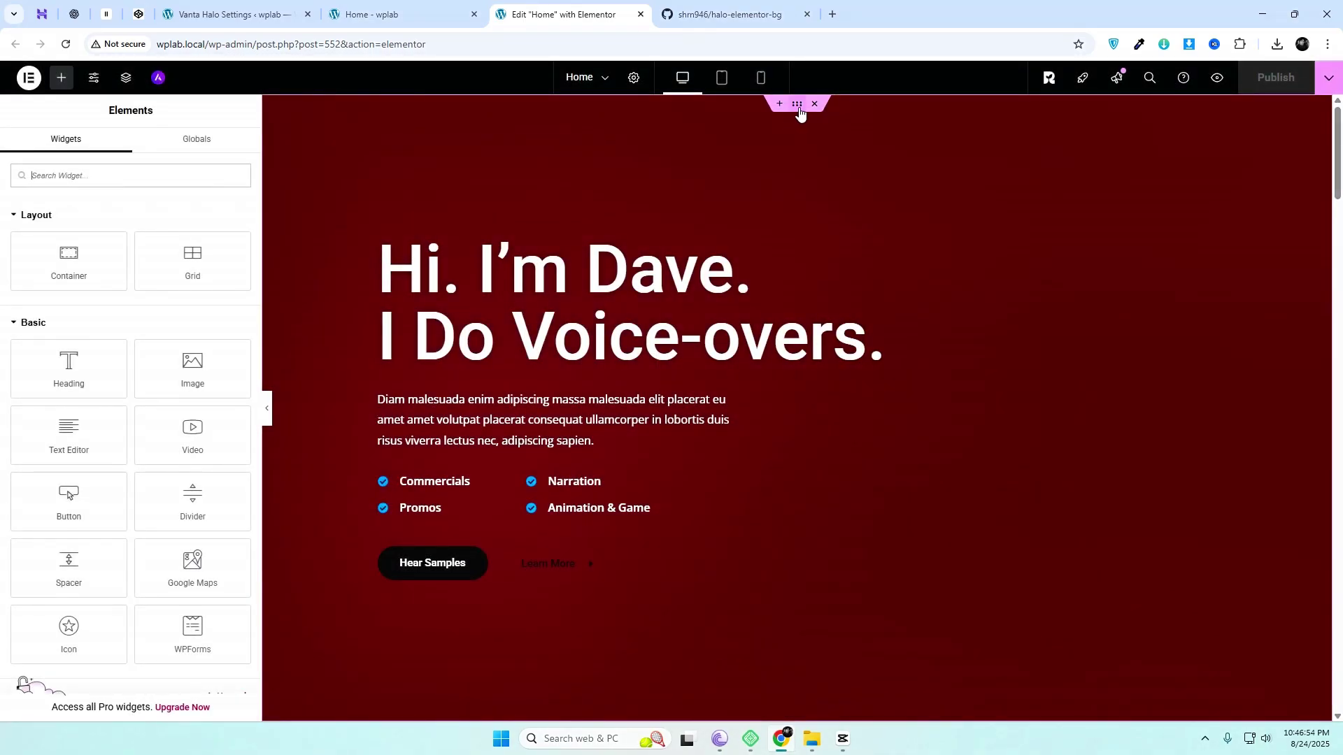
- Clear the background color of the hero section
left_click(799, 109)
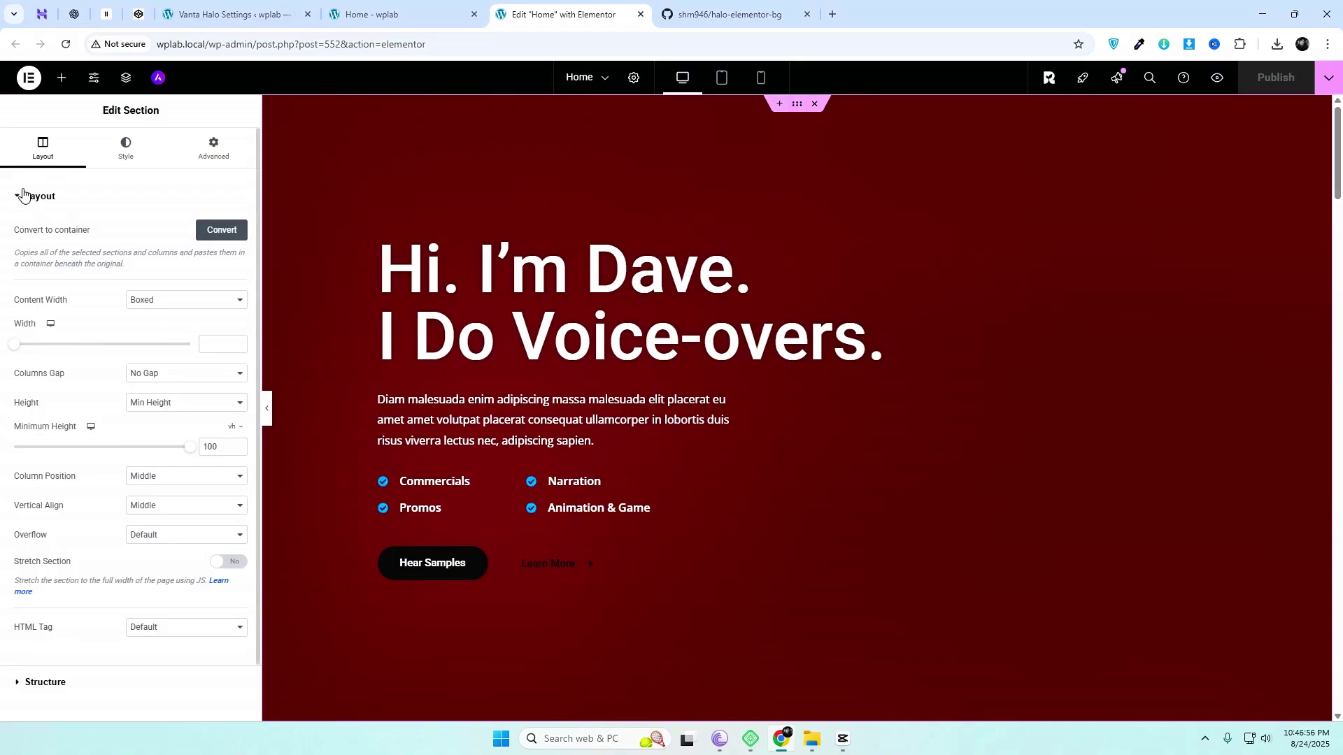
left_click(125, 150)
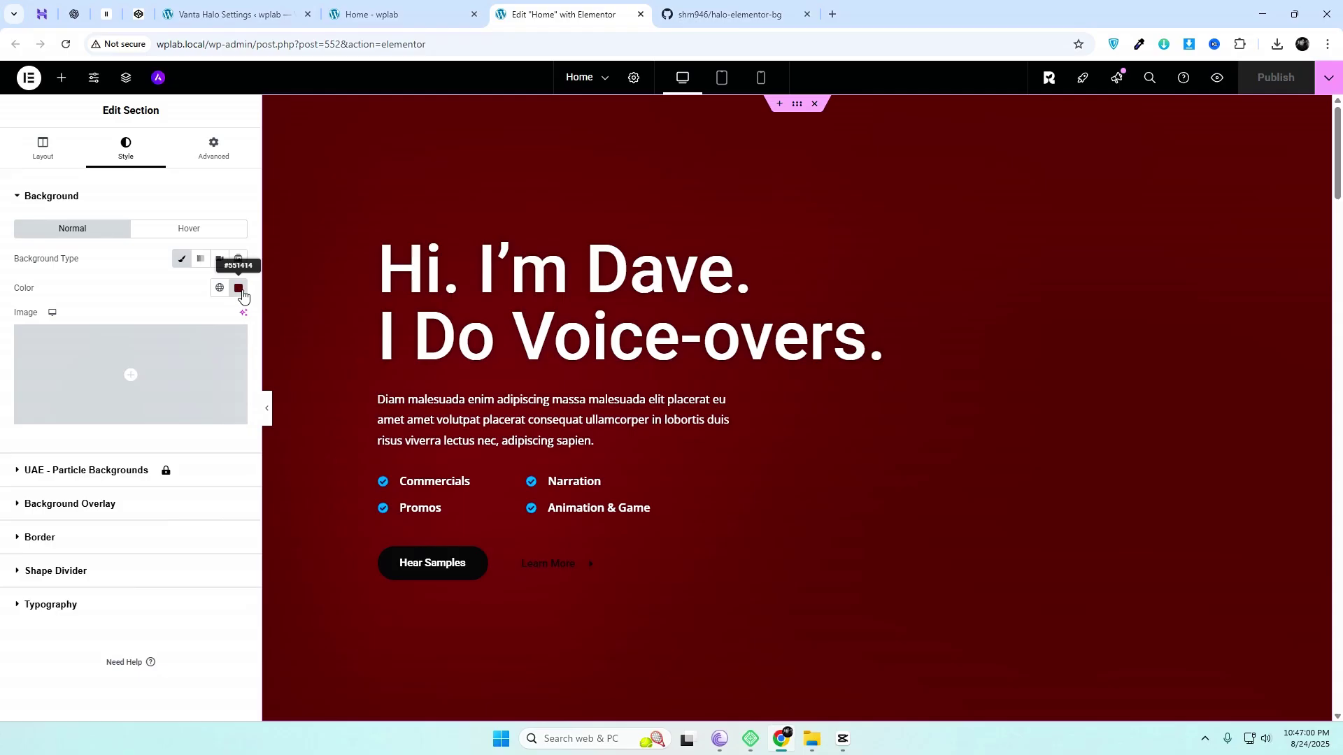
left_click(238, 289)
left_click(264, 318)
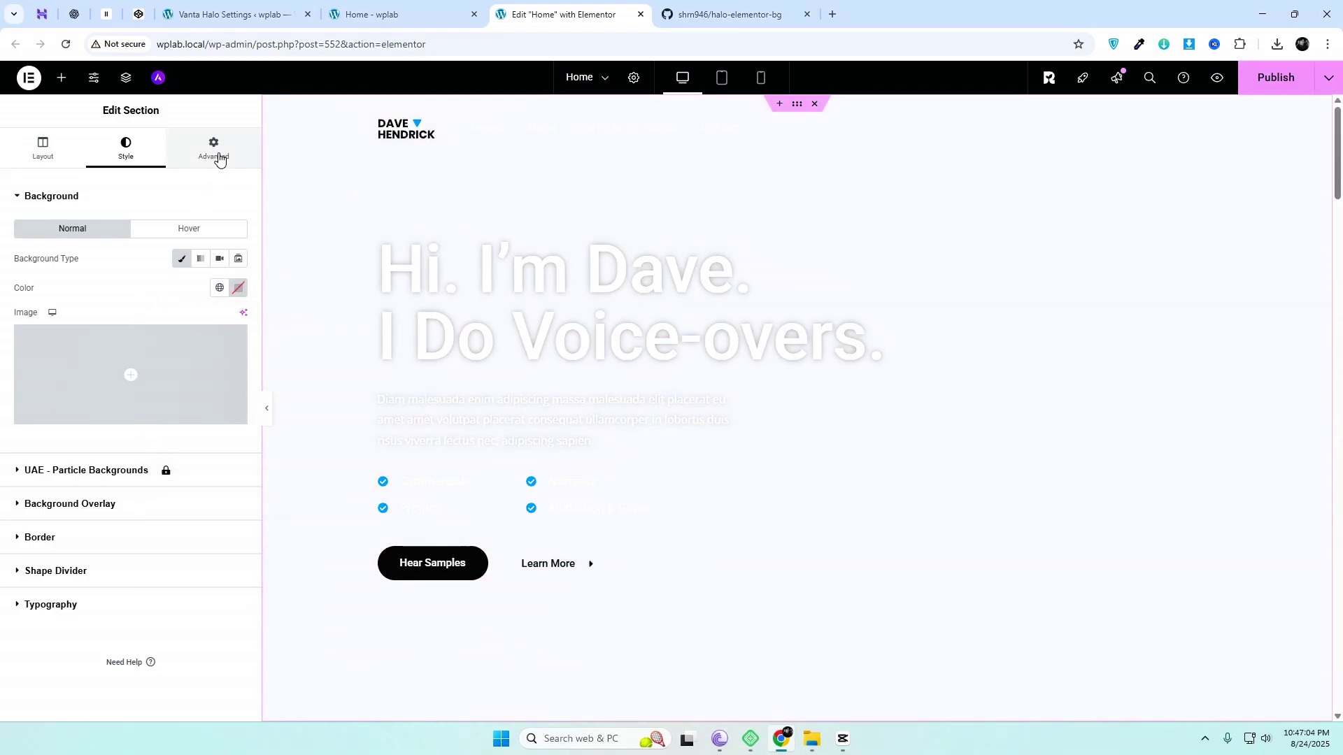
- Give the hero section the CSS class vanta-bg and compare it with the target class in the Vanta Halo settings
left_click(219, 159)
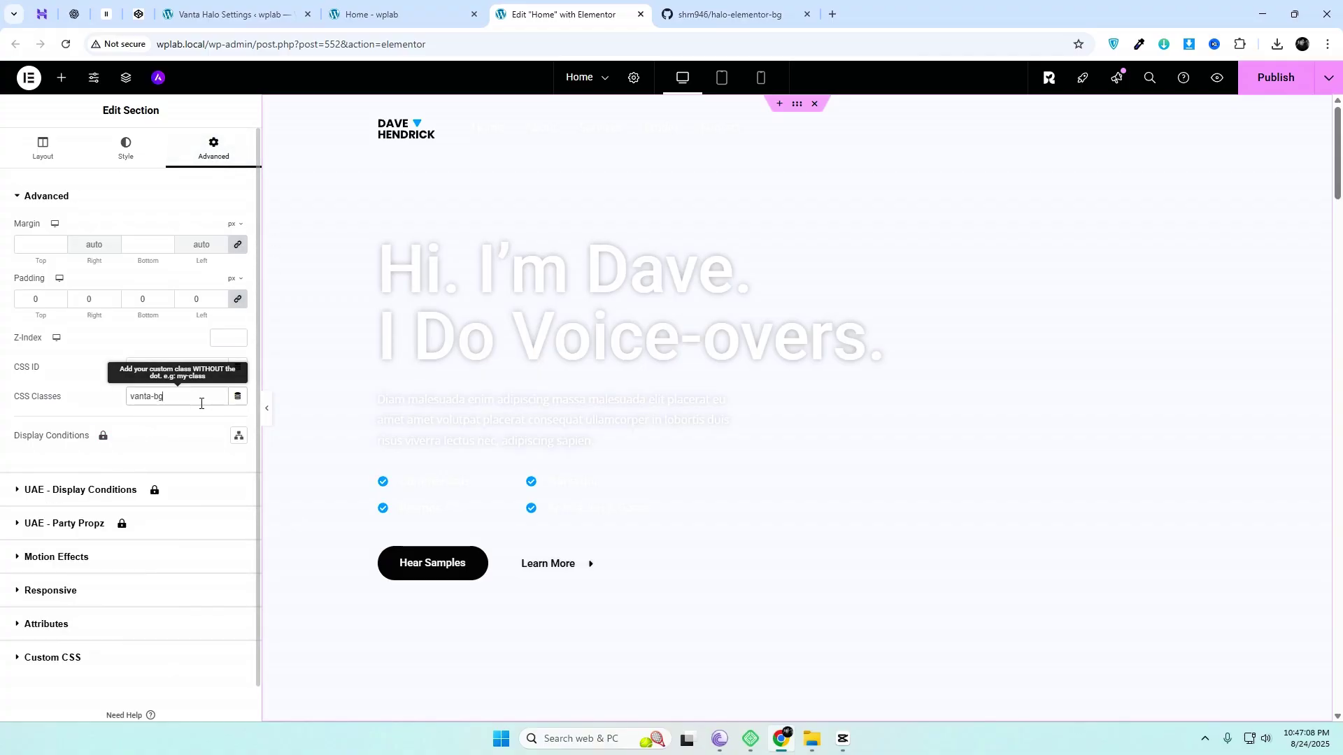
left_click(266, 9)
left_click(392, 444)
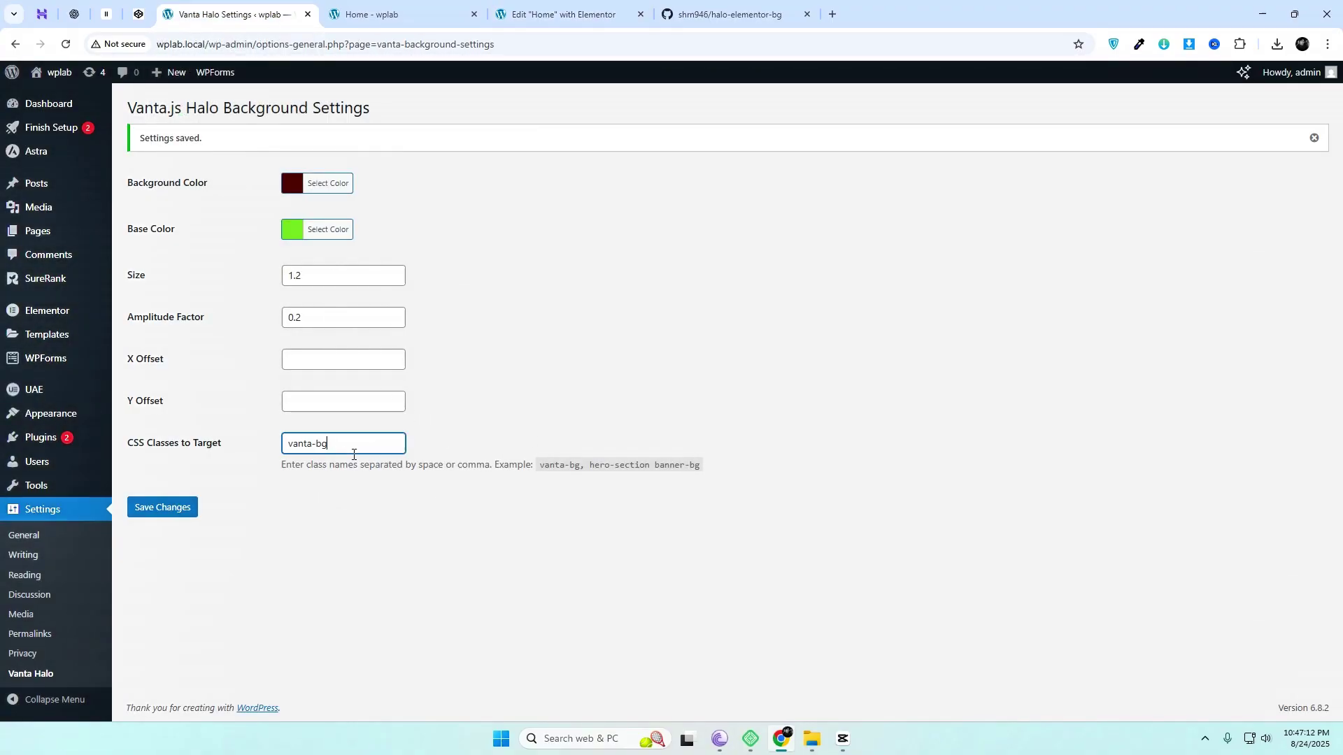
- Verify that the hero section's CSS class matches the target class vanta-bg and publish the Home page
left_click_drag(391, 444, 246, 453)
left_click(560, 14)
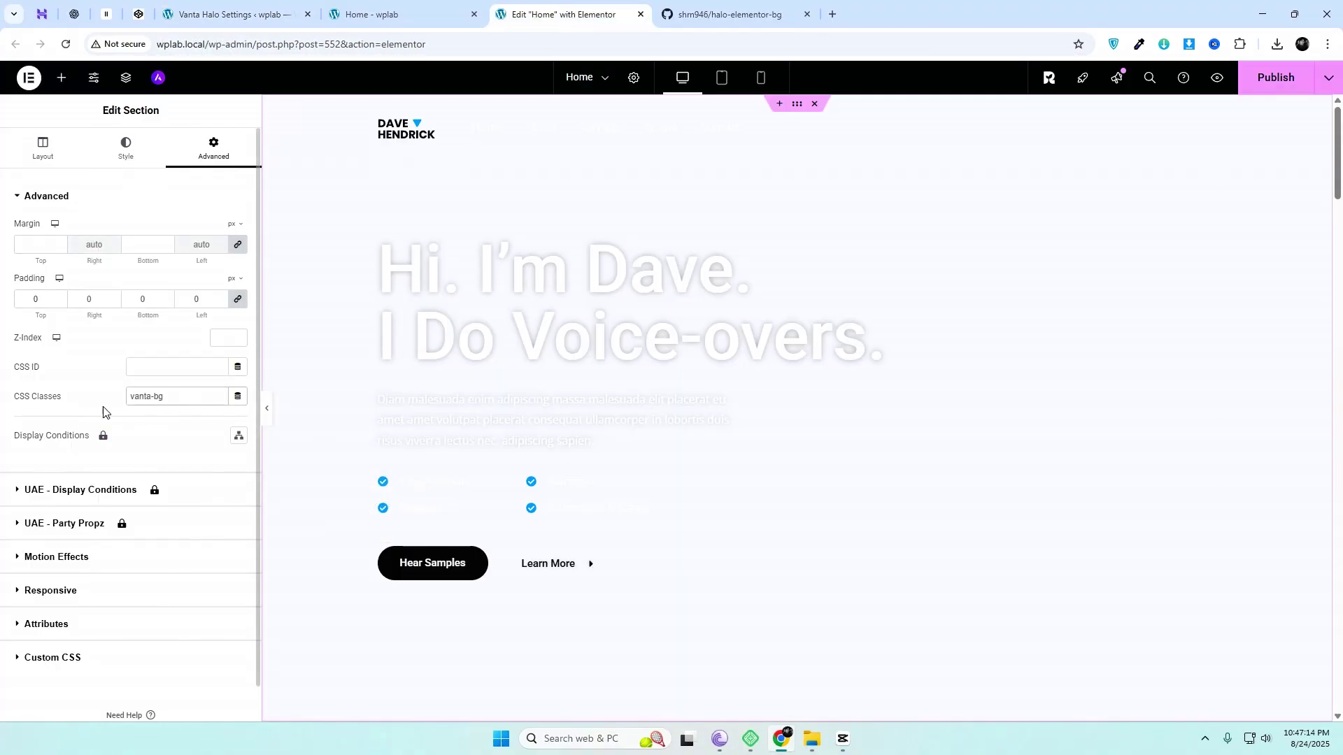
left_click_drag(77, 407, 15, 401)
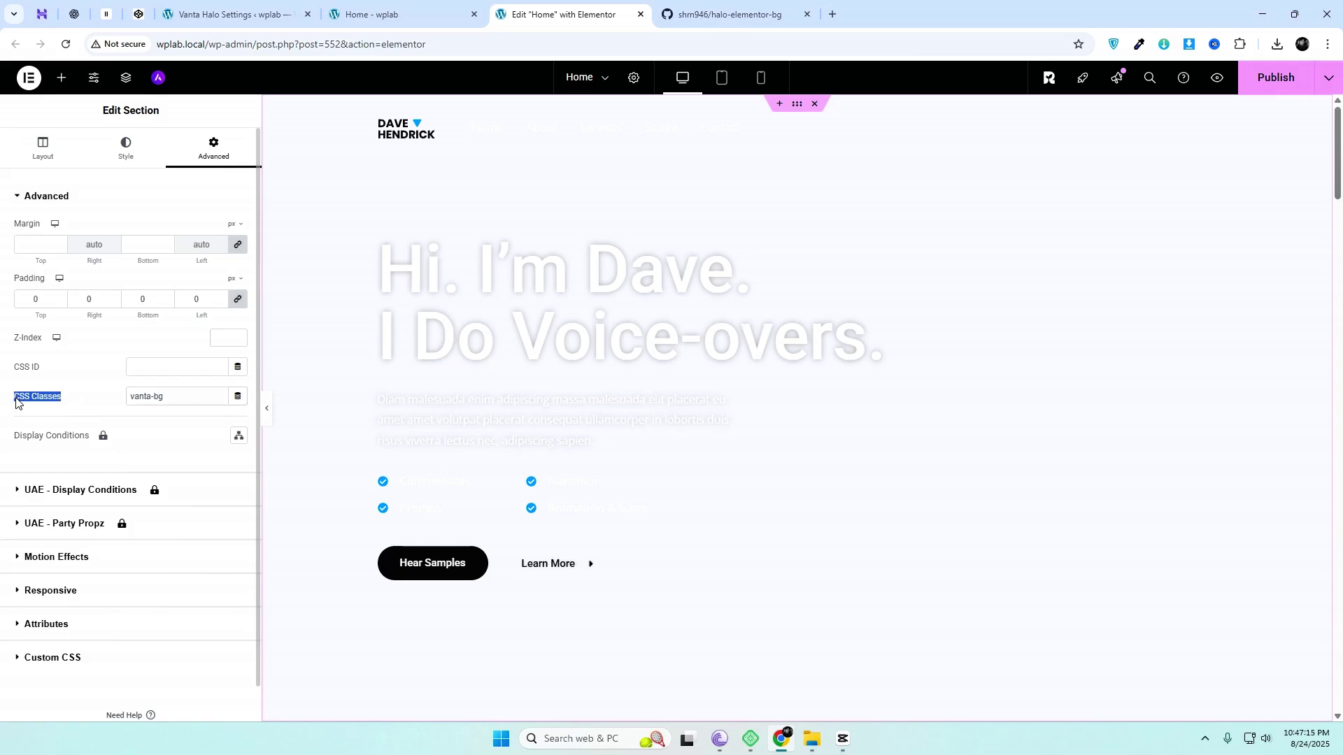
left_click(81, 384)
left_click(1275, 78)
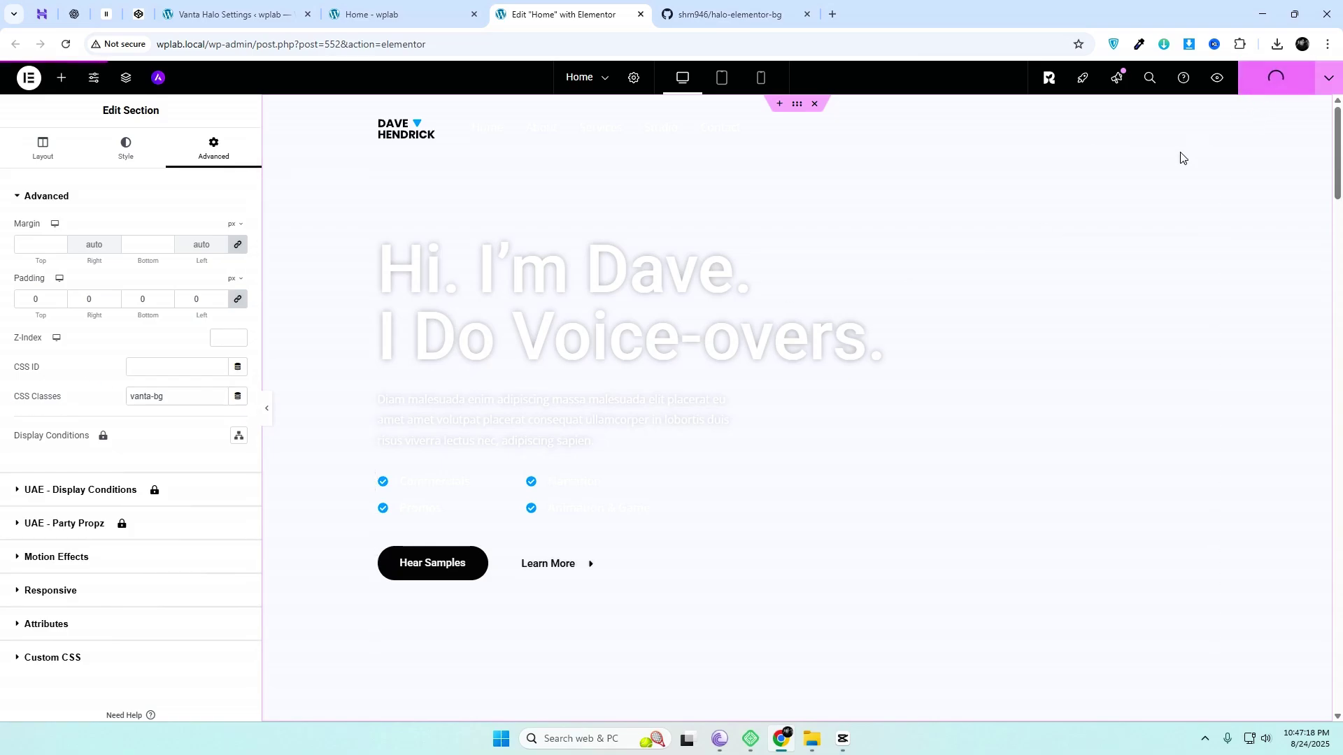
- Reload the live home page to view the halo effect in its hero section
left_click(395, 7)
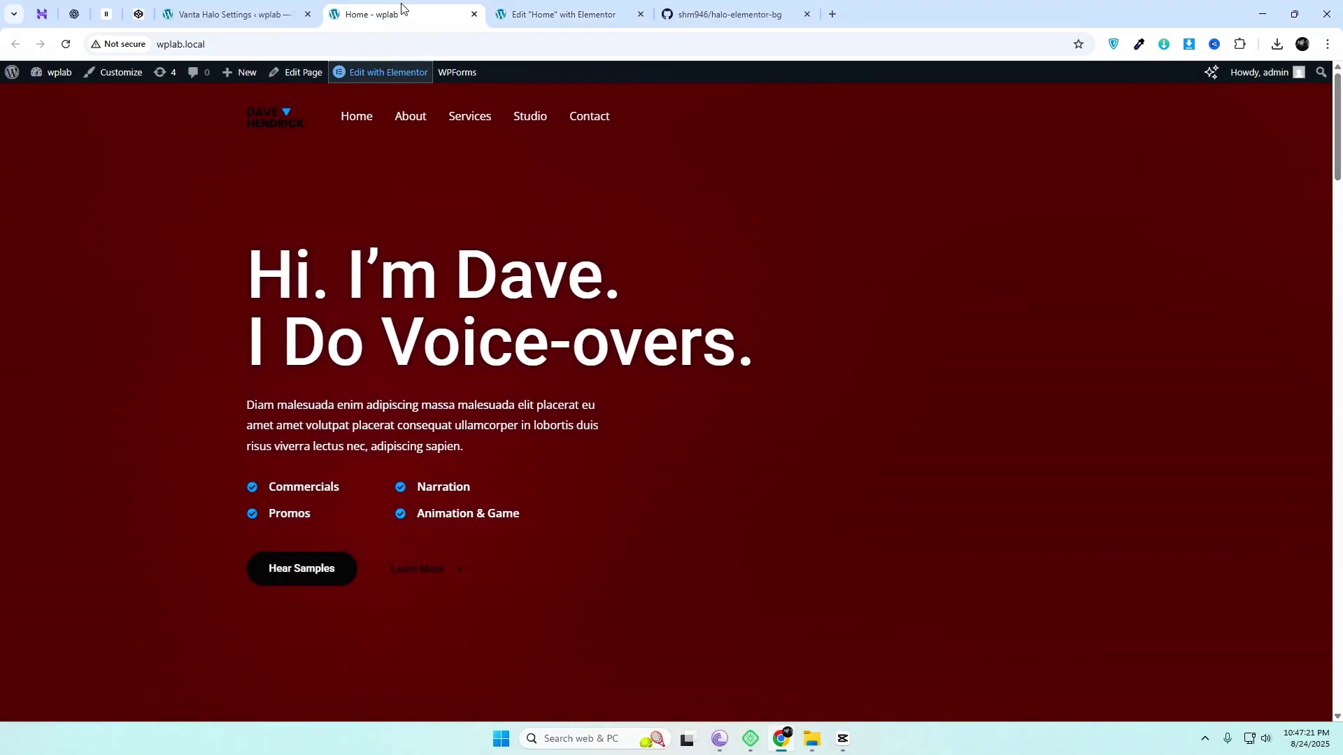
left_click(658, 55)
key("Return")
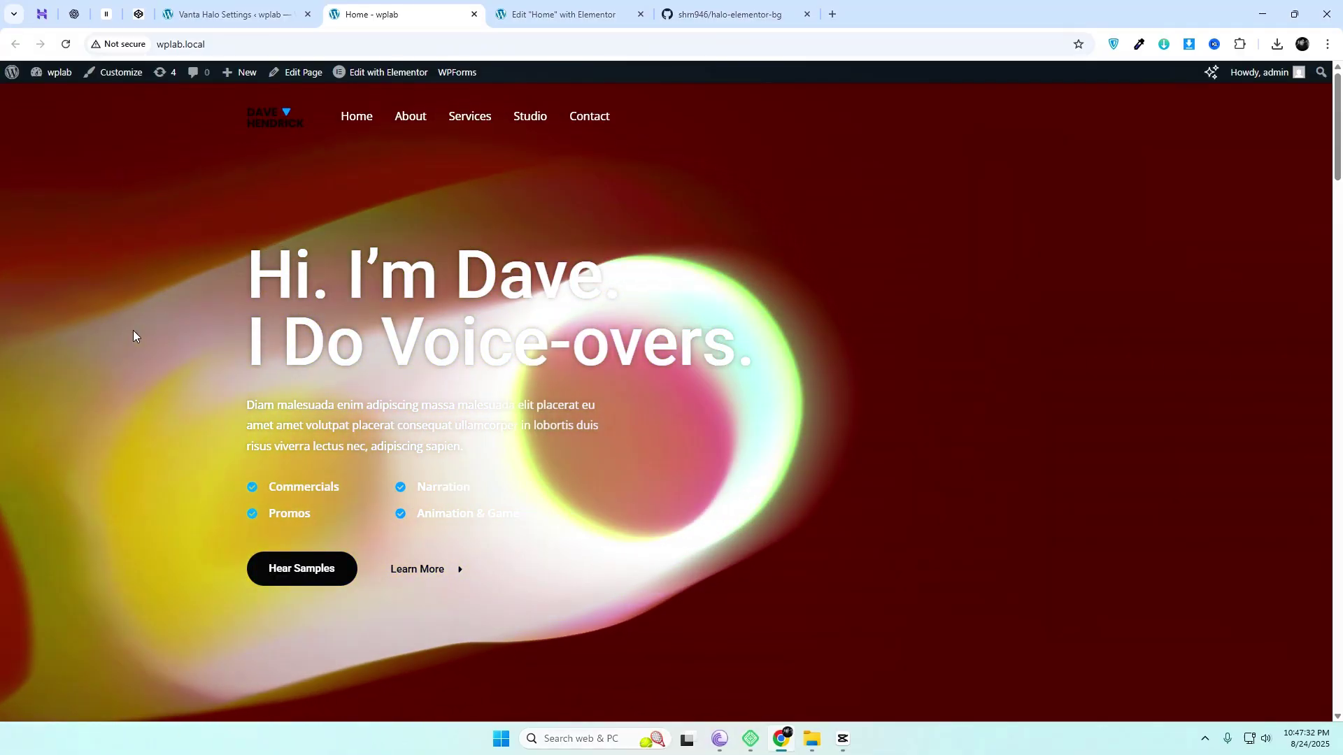
- Set the halo background color to black and the base color to yellow in the Vanta Halo settings
left_click(268, 8)
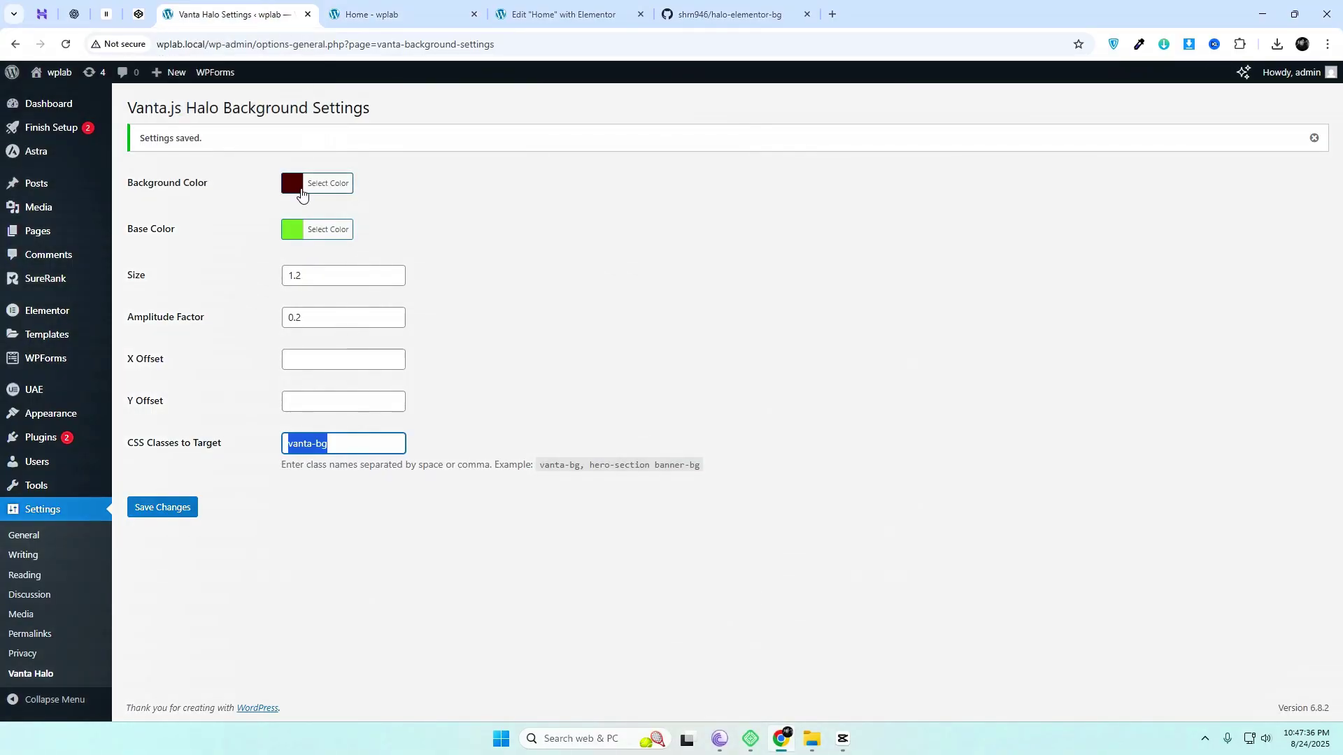
left_click(301, 193)
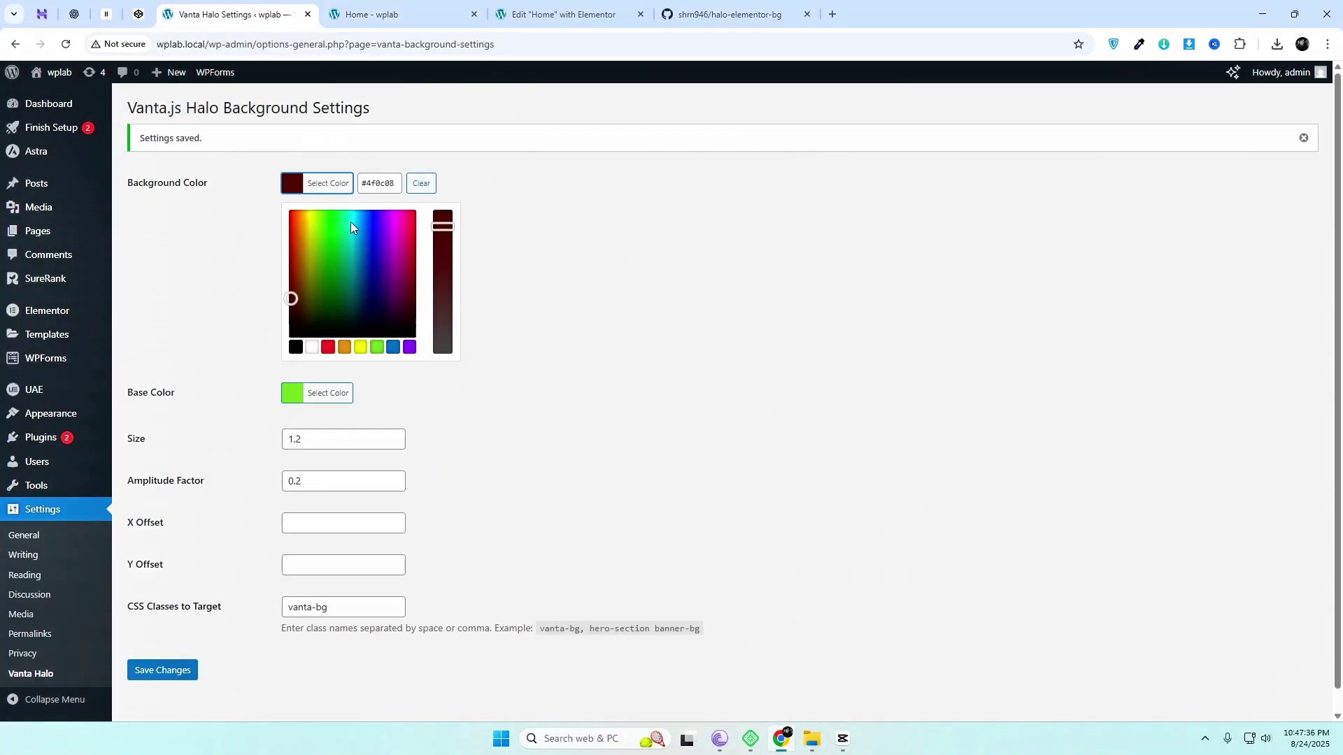
left_click(296, 347)
left_click(645, 333)
left_click(295, 231)
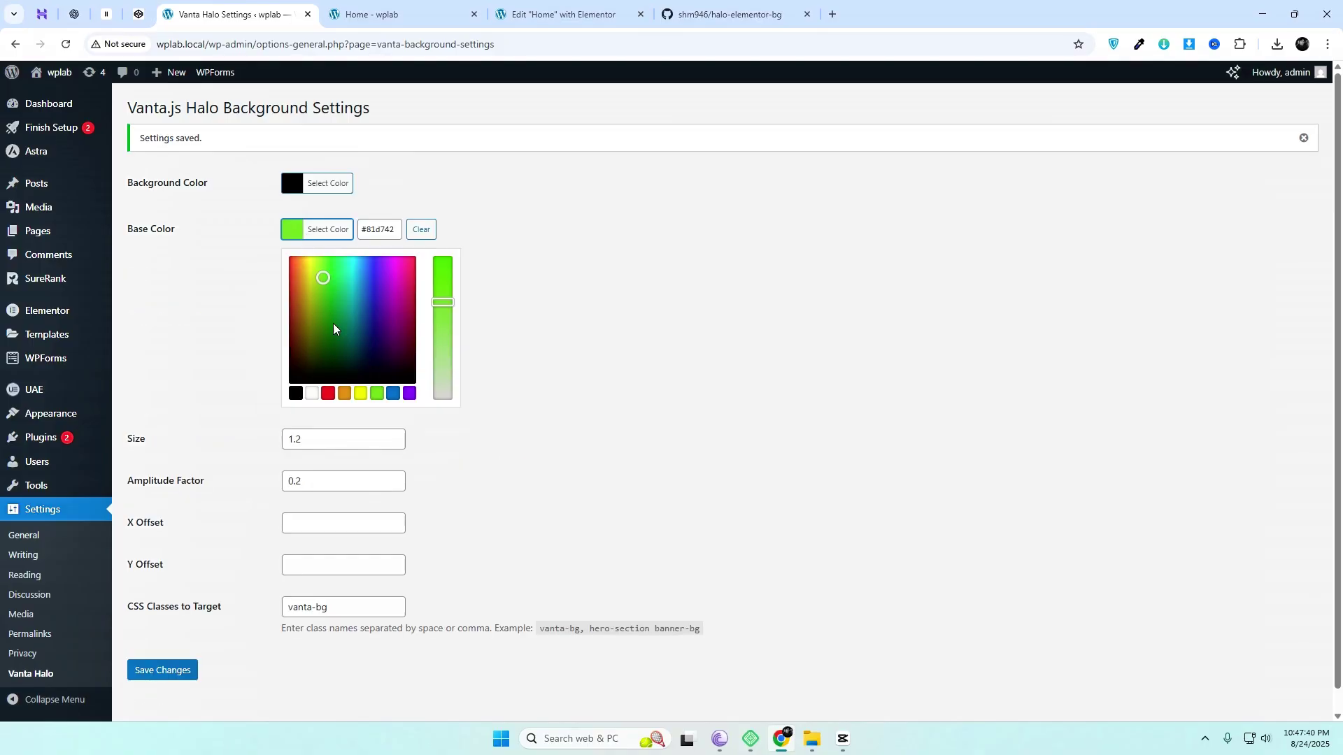
left_click(361, 393)
left_click(439, 447)
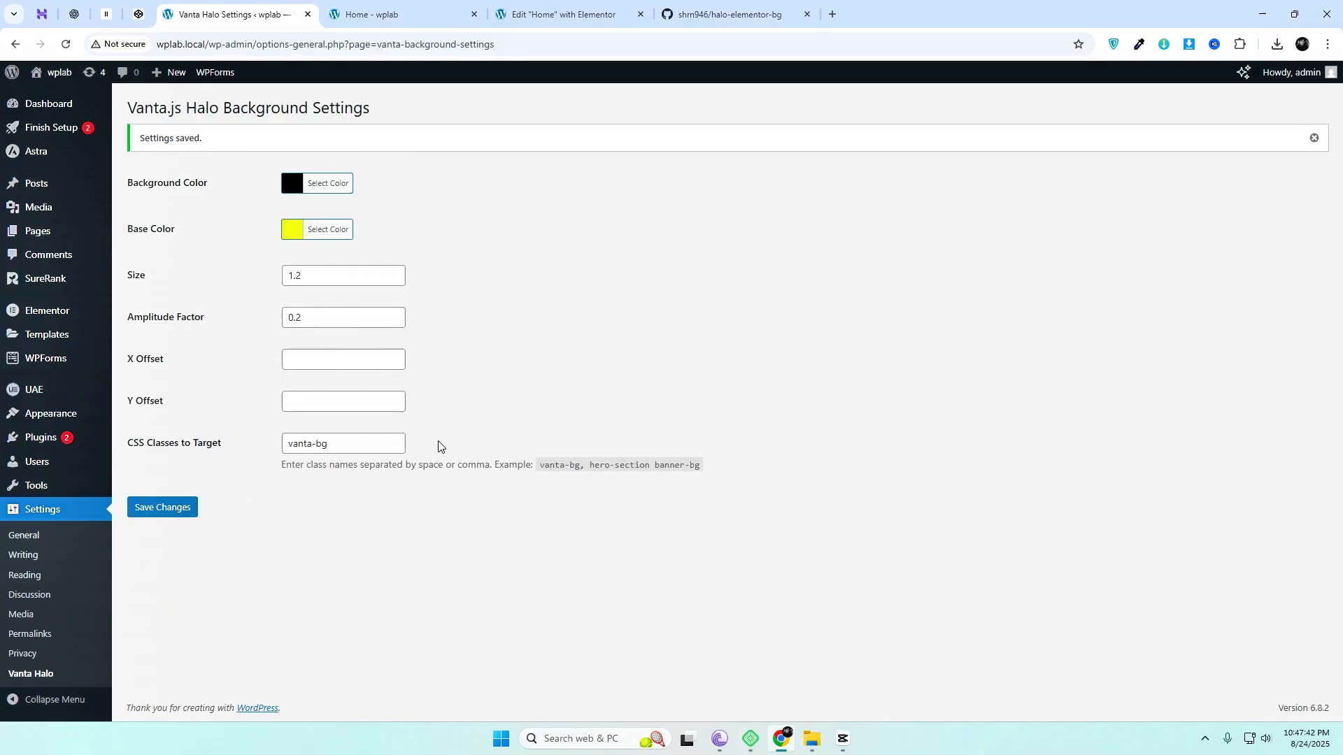
- Increase the halo size to 1.6 and save the settings
left_click(395, 270)
left_click(395, 270)
left_click(394, 271)
left_click(395, 271)
left_click(177, 516)
- Reload the home page to preview the larger yellow halo on black
left_click(384, 14)
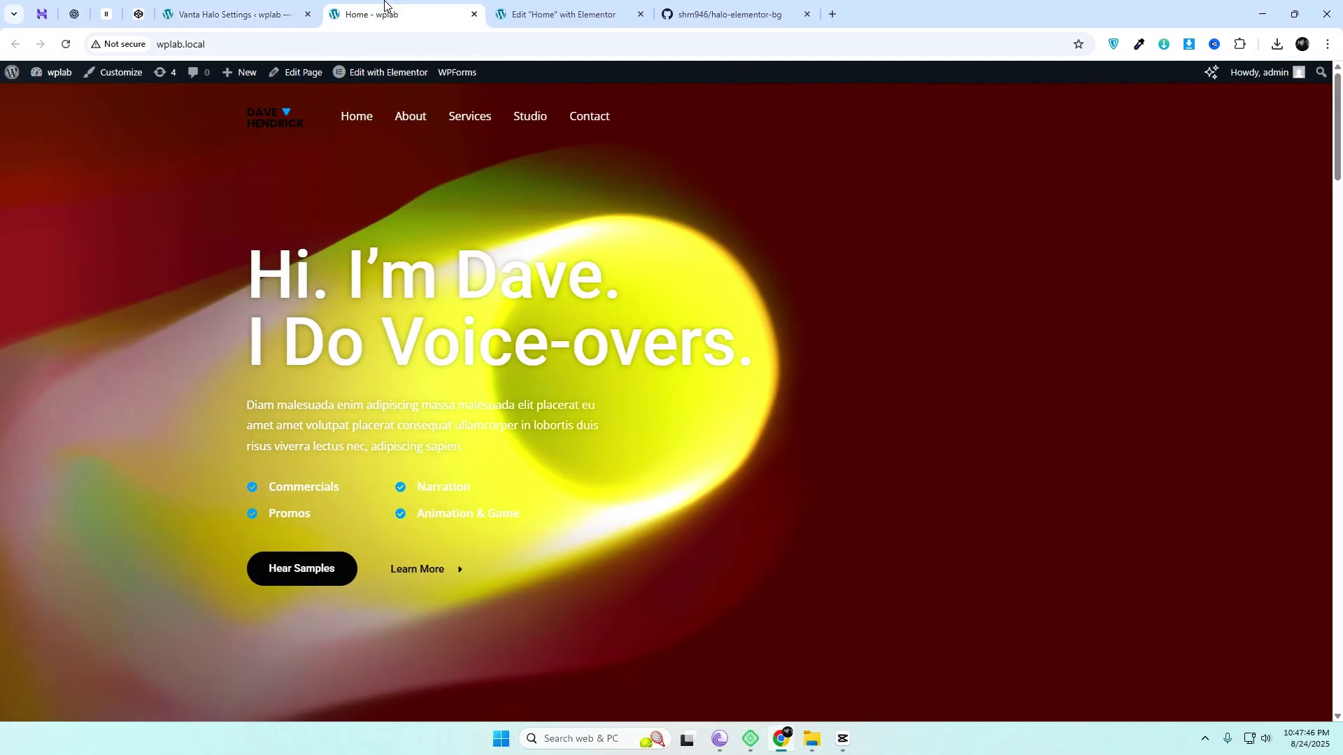
left_click(369, 45)
key("Return")
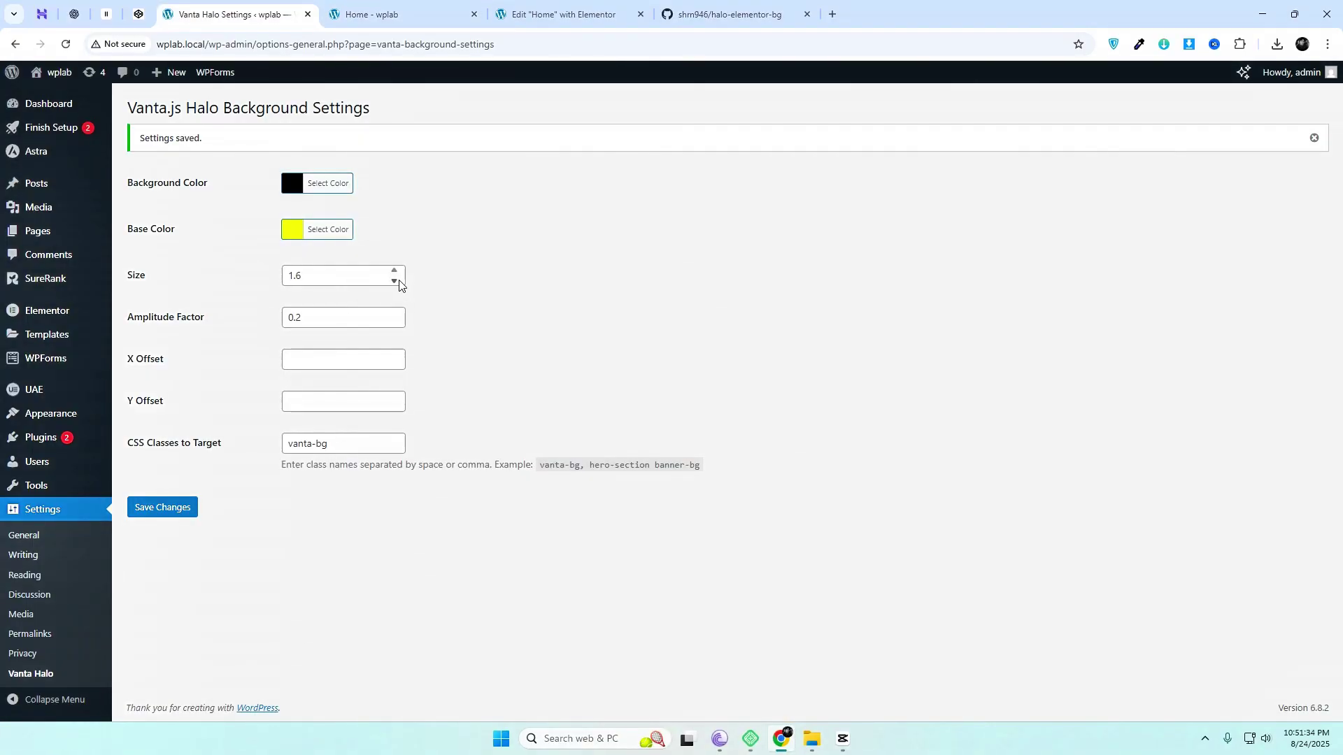
- Set the halo size to 1.1, the amplitude factor to 0.1, the X offset to 0.25 and the Y offset to 0.17
left_click(394, 282)
left_click(428, 348)
left_click(394, 324)
left_click(395, 356)
type("0.03")
key("BackSpace")
key("BackSpace")
type("25")
left_click(393, 403)
type("0.02")
- Change the halo base color to green and the background color to a dark purple
left_click(294, 232)
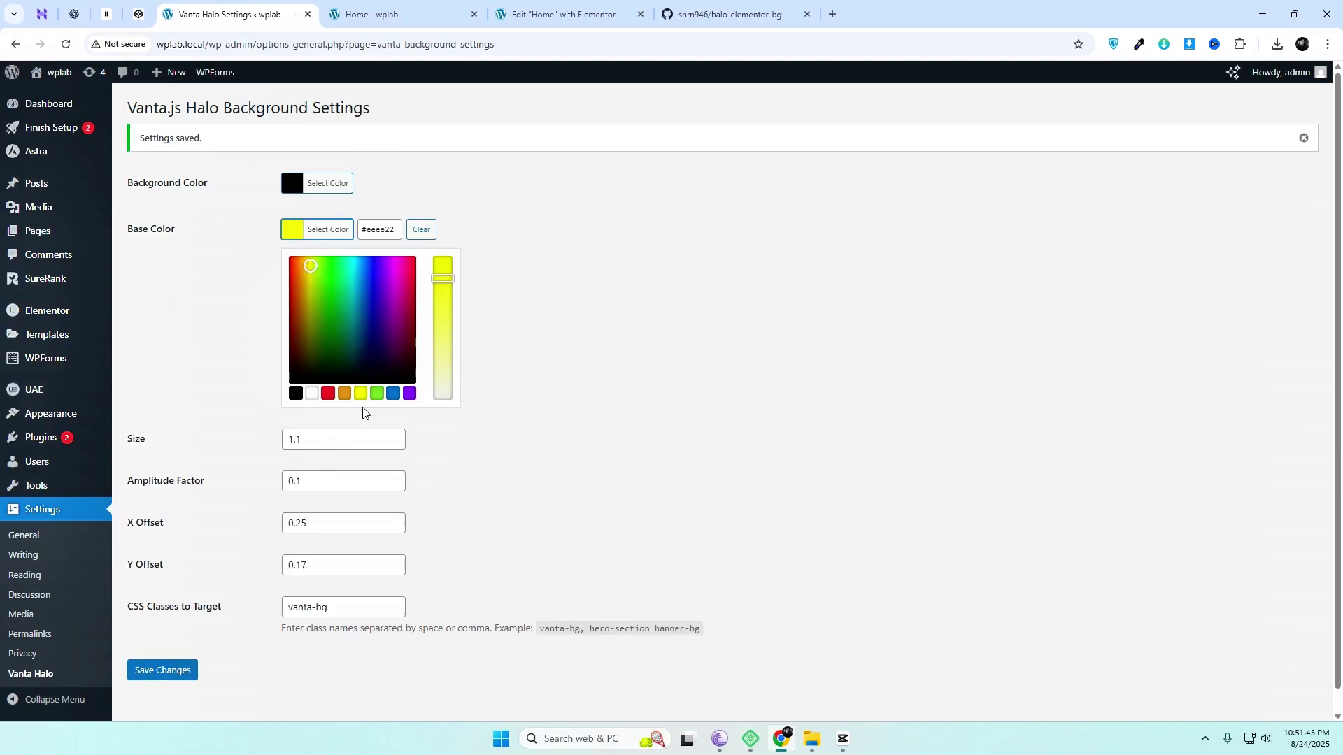
left_click(384, 396)
left_click(484, 330)
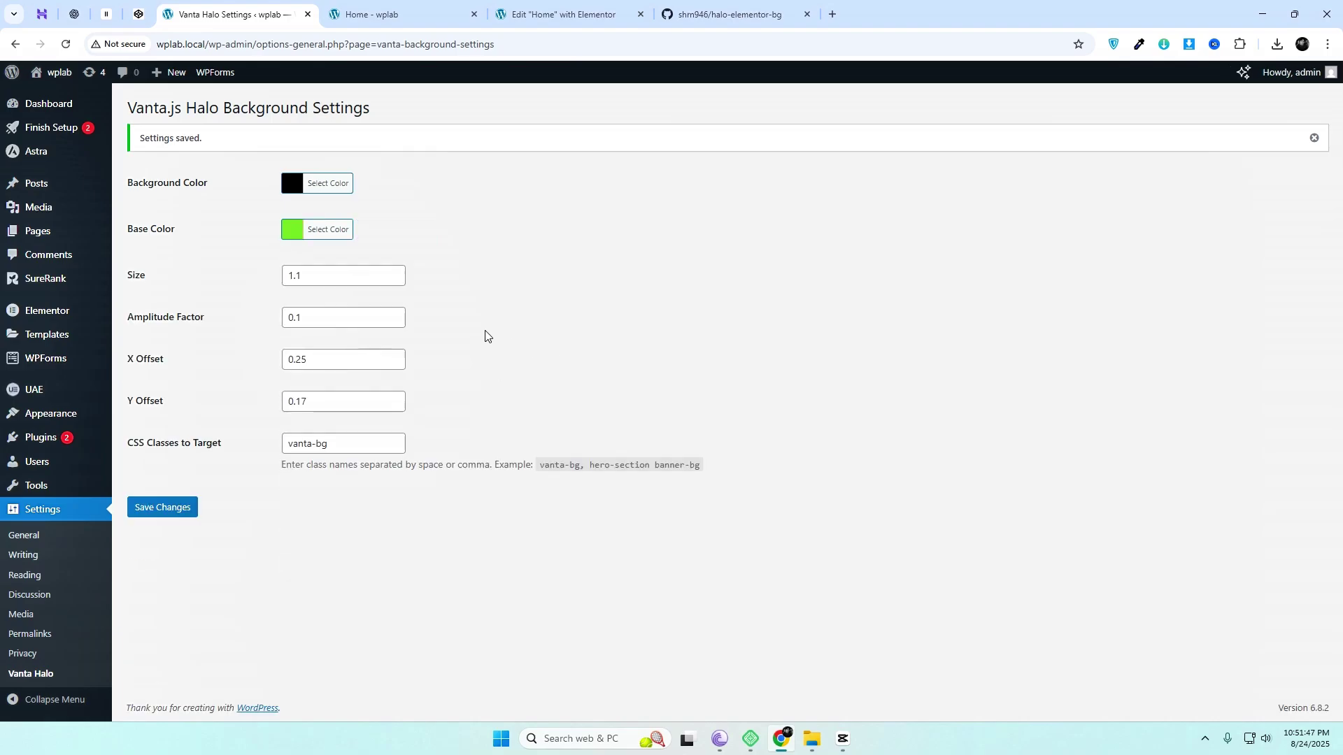
left_click(294, 183)
left_click_drag(400, 291, 405, 302)
left_click(443, 316)
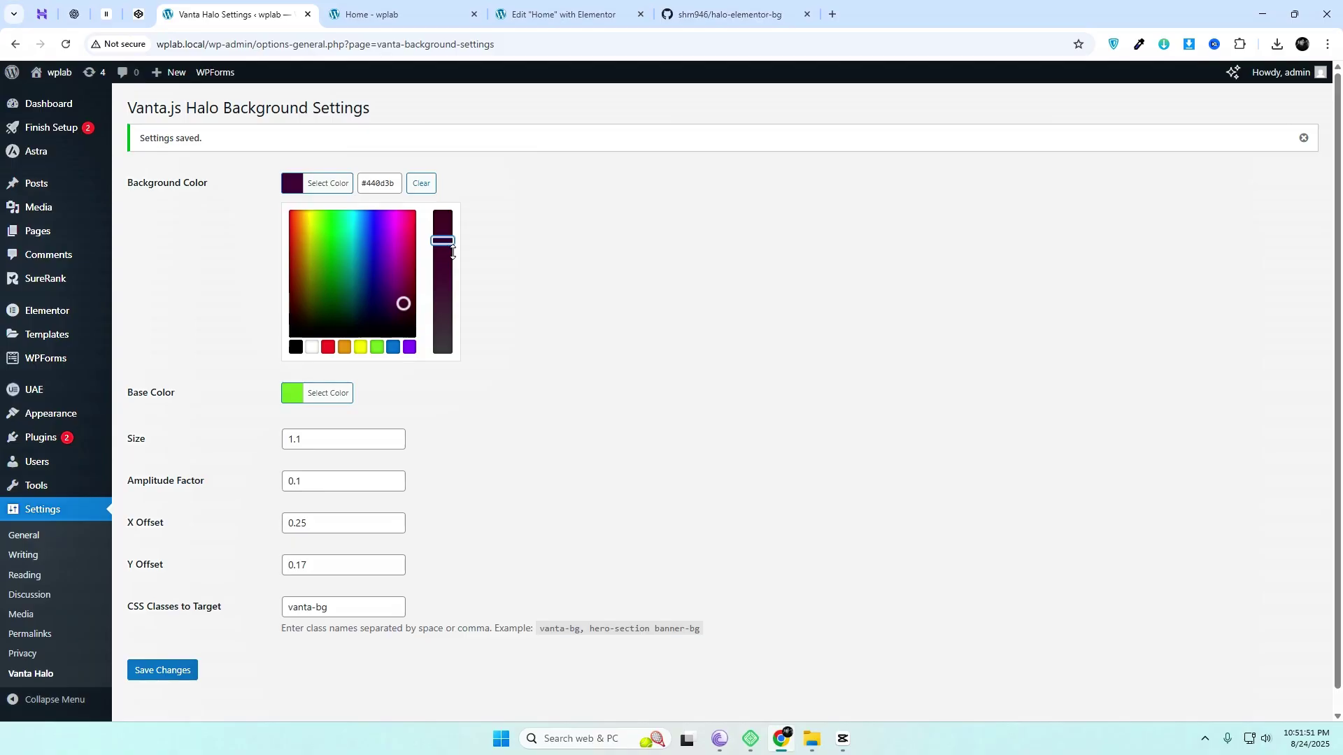
left_click(603, 265)
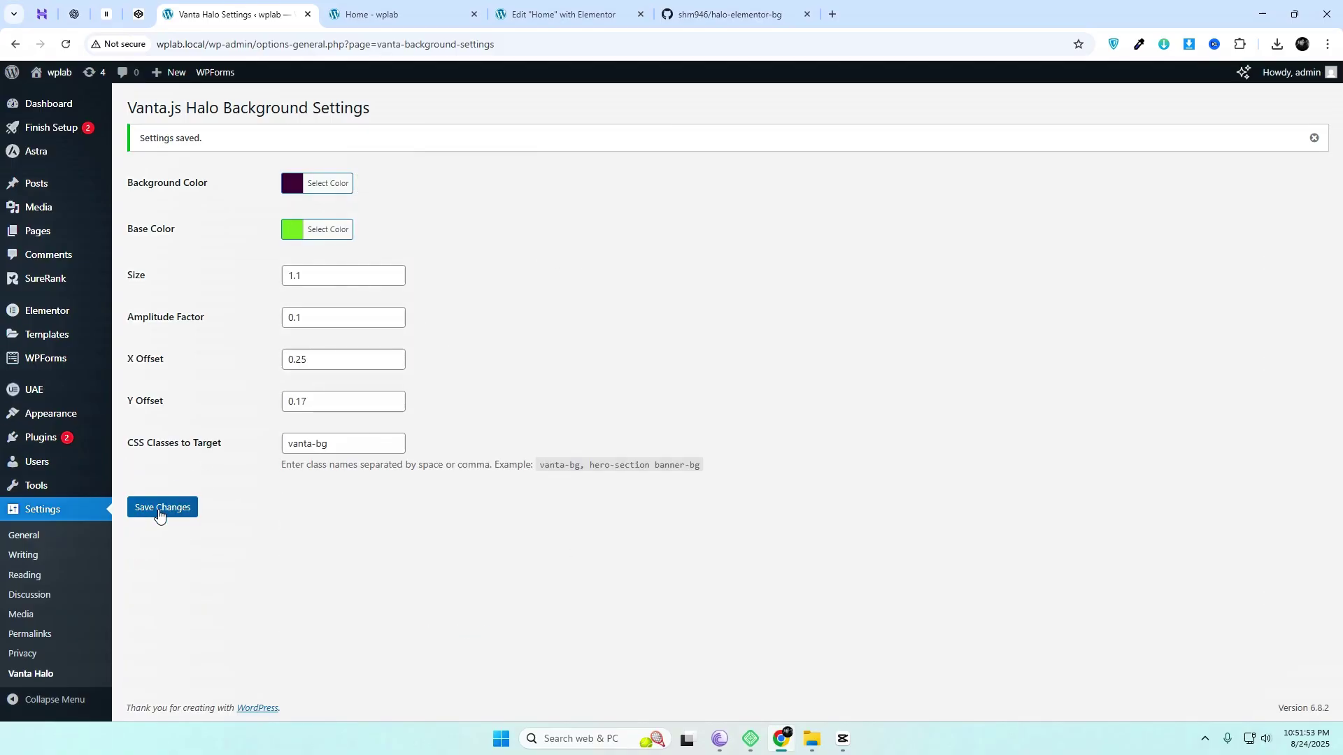
- Save the halo settings and reload the home page to preview the green halo on dark purple
left_click(378, 14)
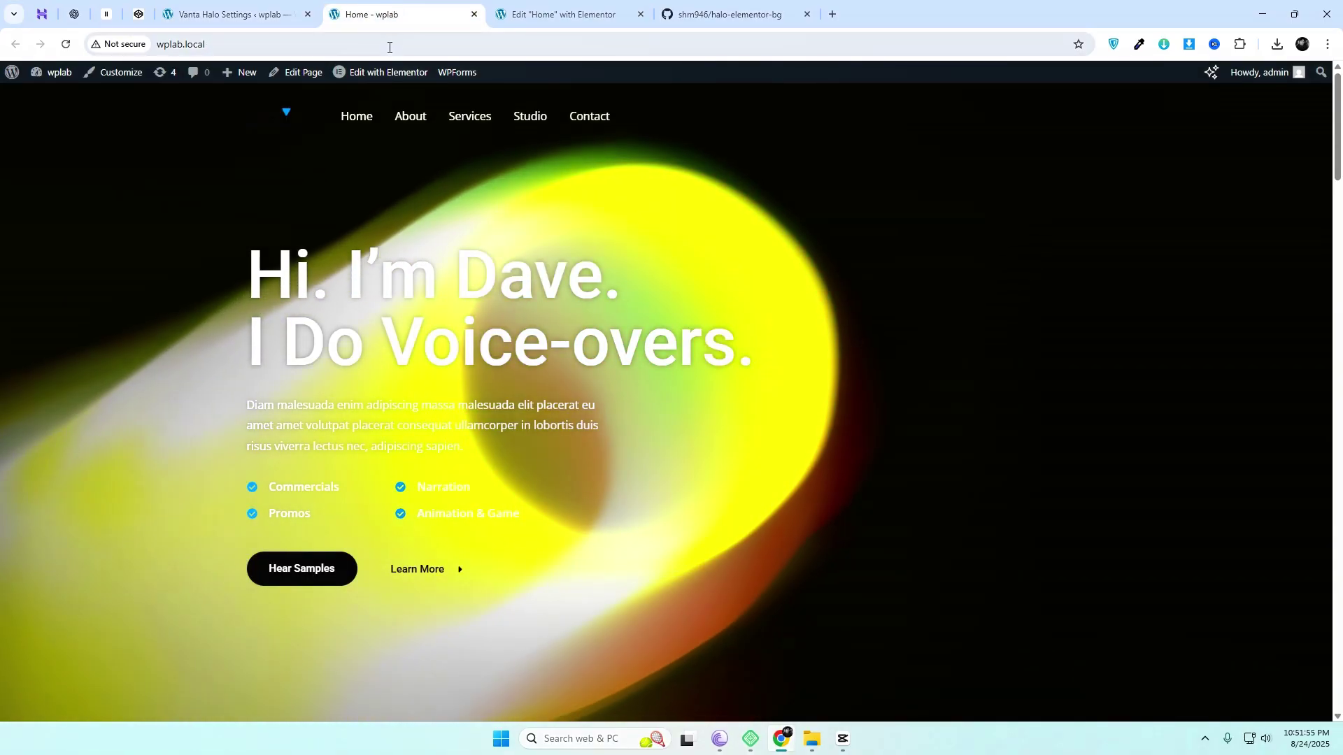
left_click(384, 49)
key("Return")
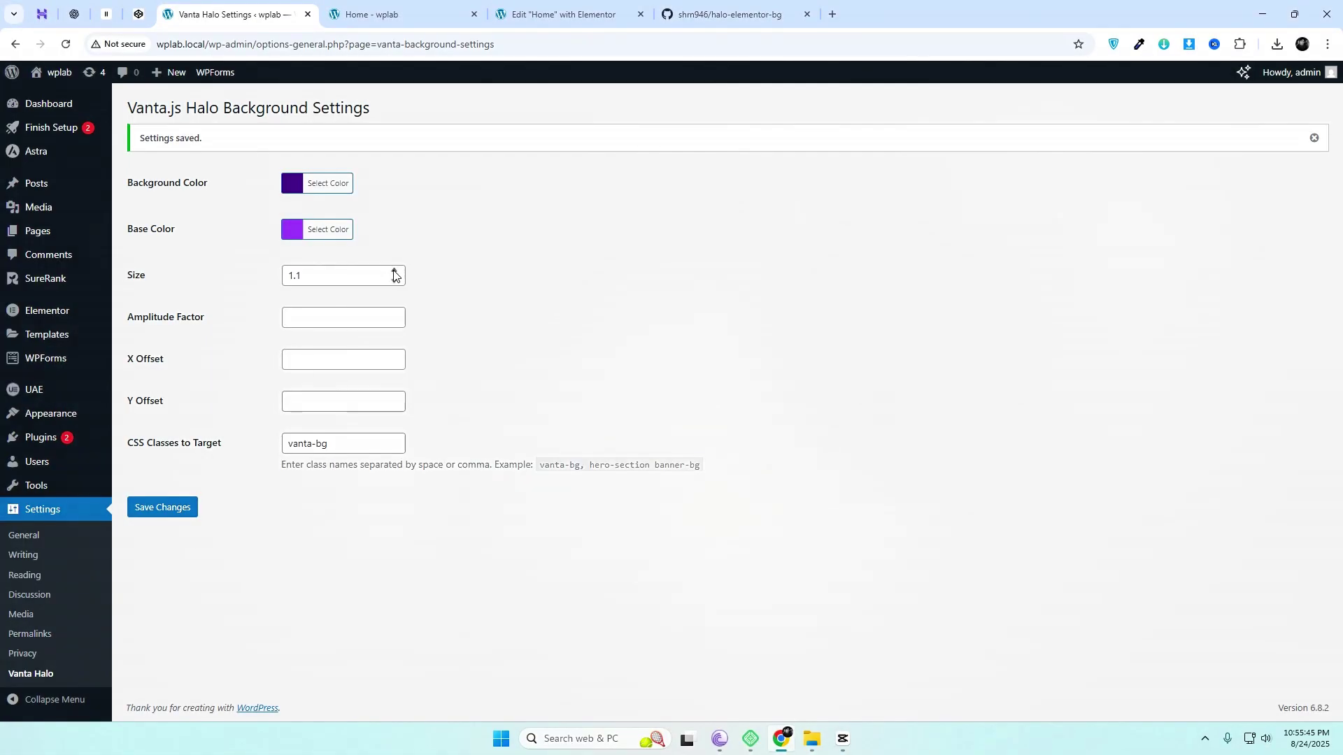
- Set the halo size to 1.3, amplitude factor to 0.9 and X offset to 0.14, and make the base color a more vivid violet
left_click(393, 275)
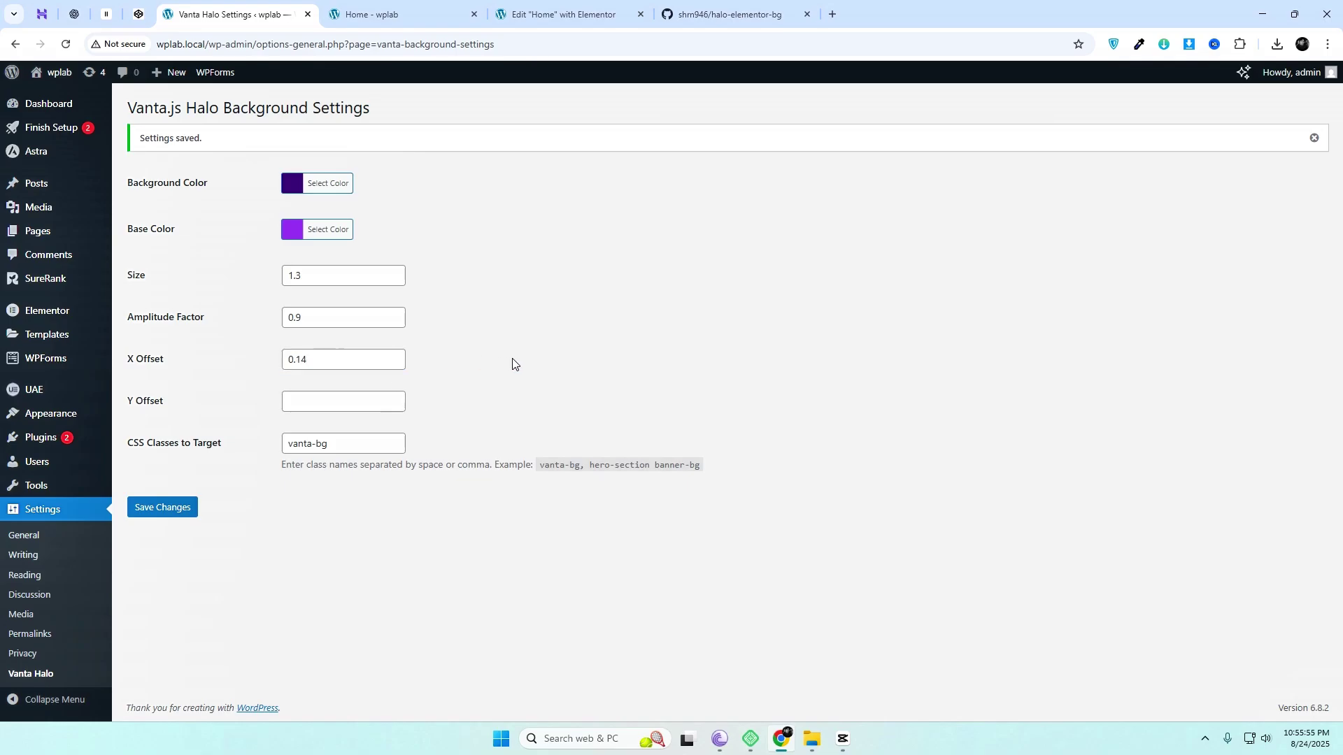
left_click(293, 231)
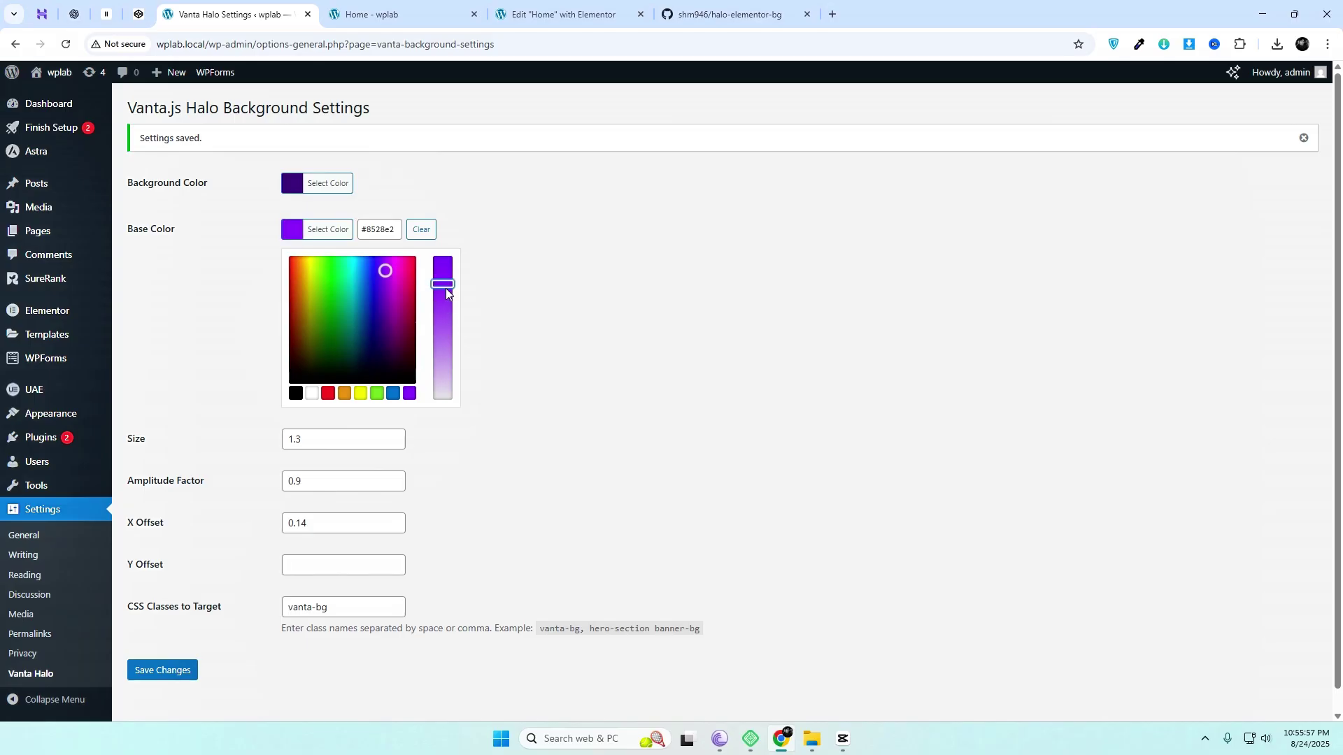
left_click(203, 449)
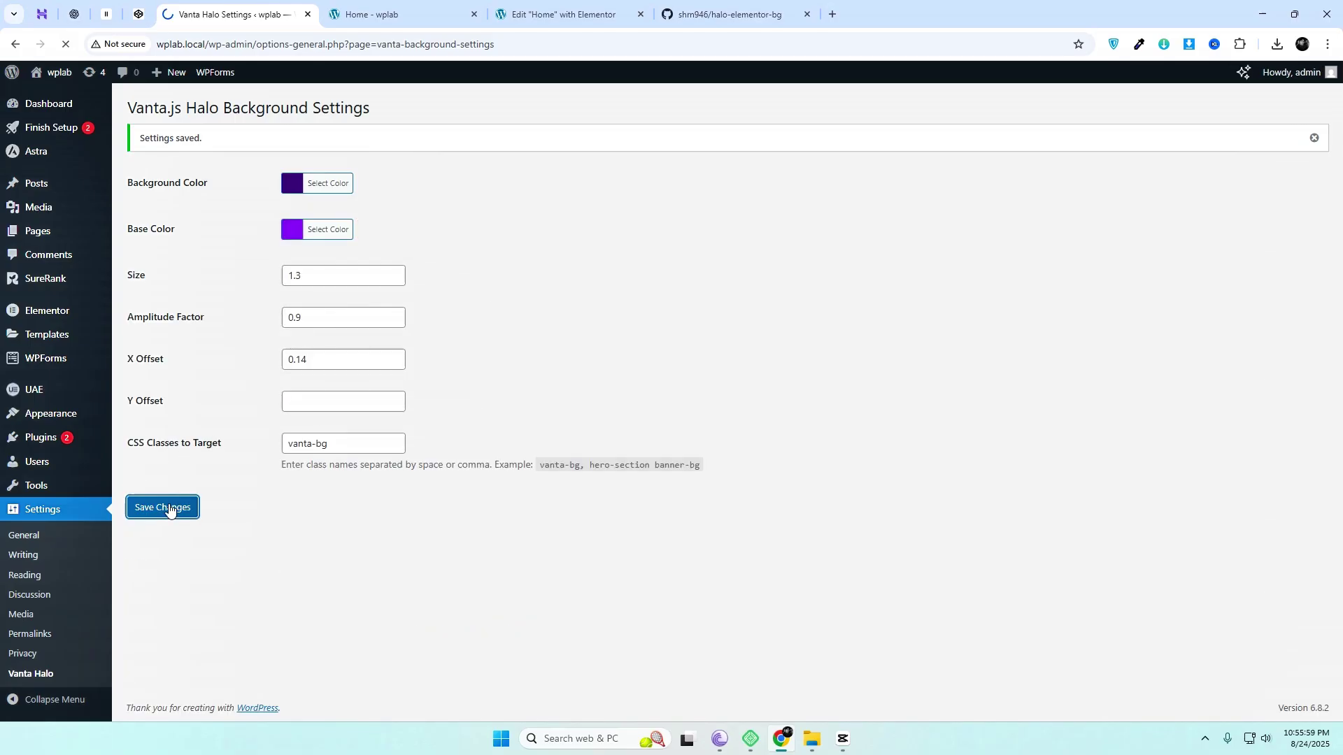
- Save the violet halo settings and reload the home page to preview them
left_click(350, 4)
left_click(342, 44)
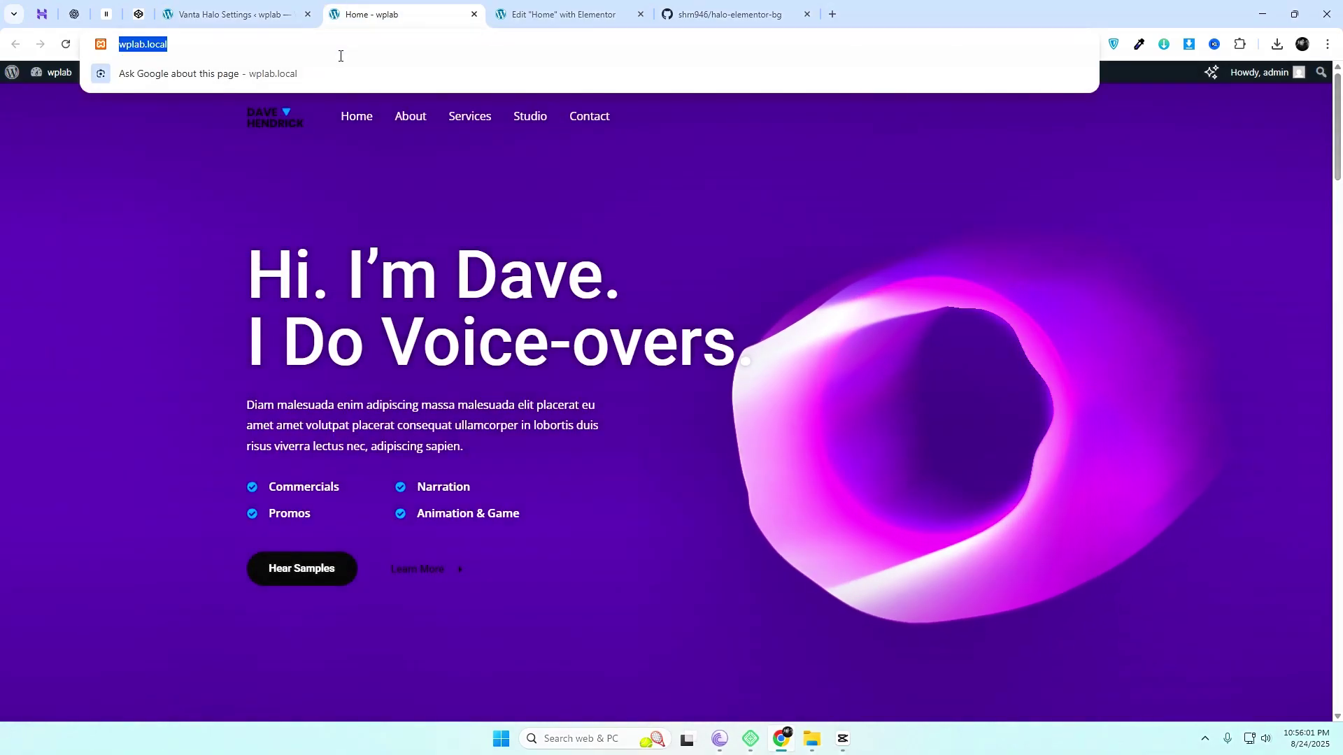
key("Return")
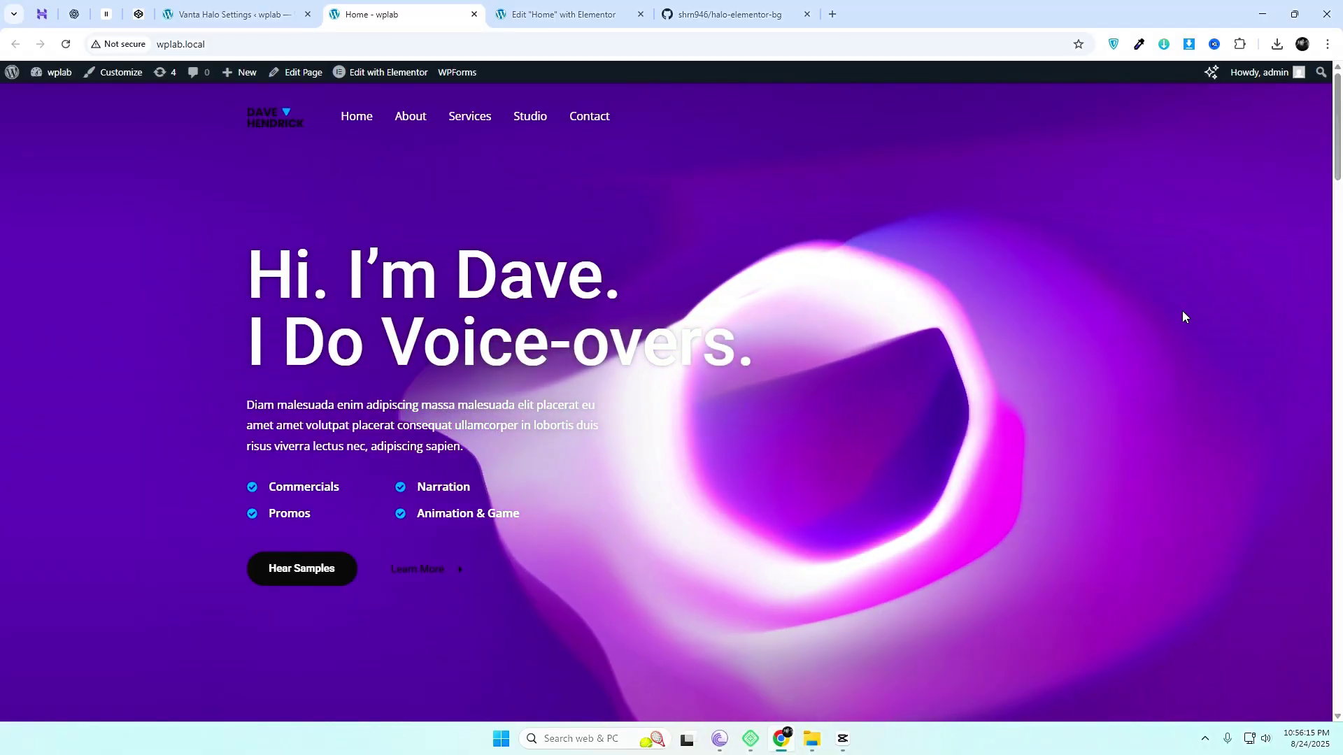
- Raise the halo size to 2, save the settings and reload the home page
left_click(245, 6)
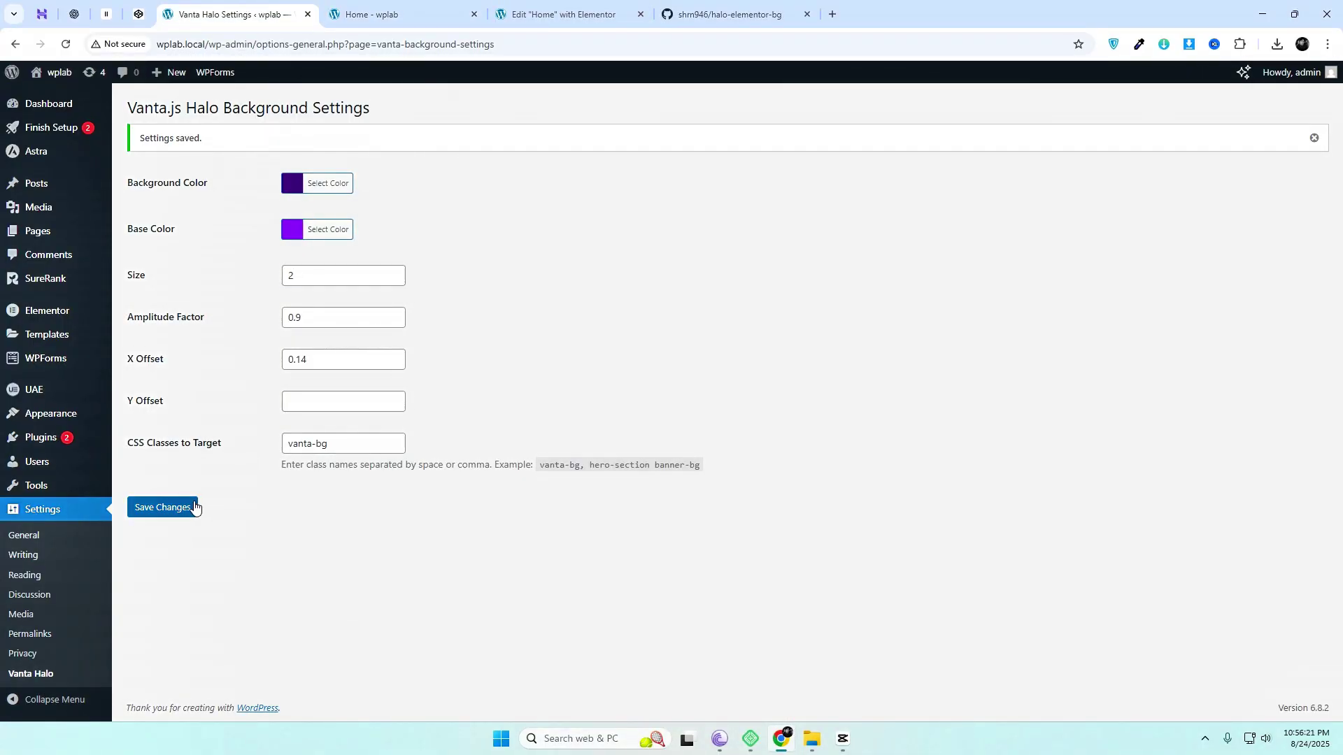
left_click(369, 14)
left_click(373, 44)
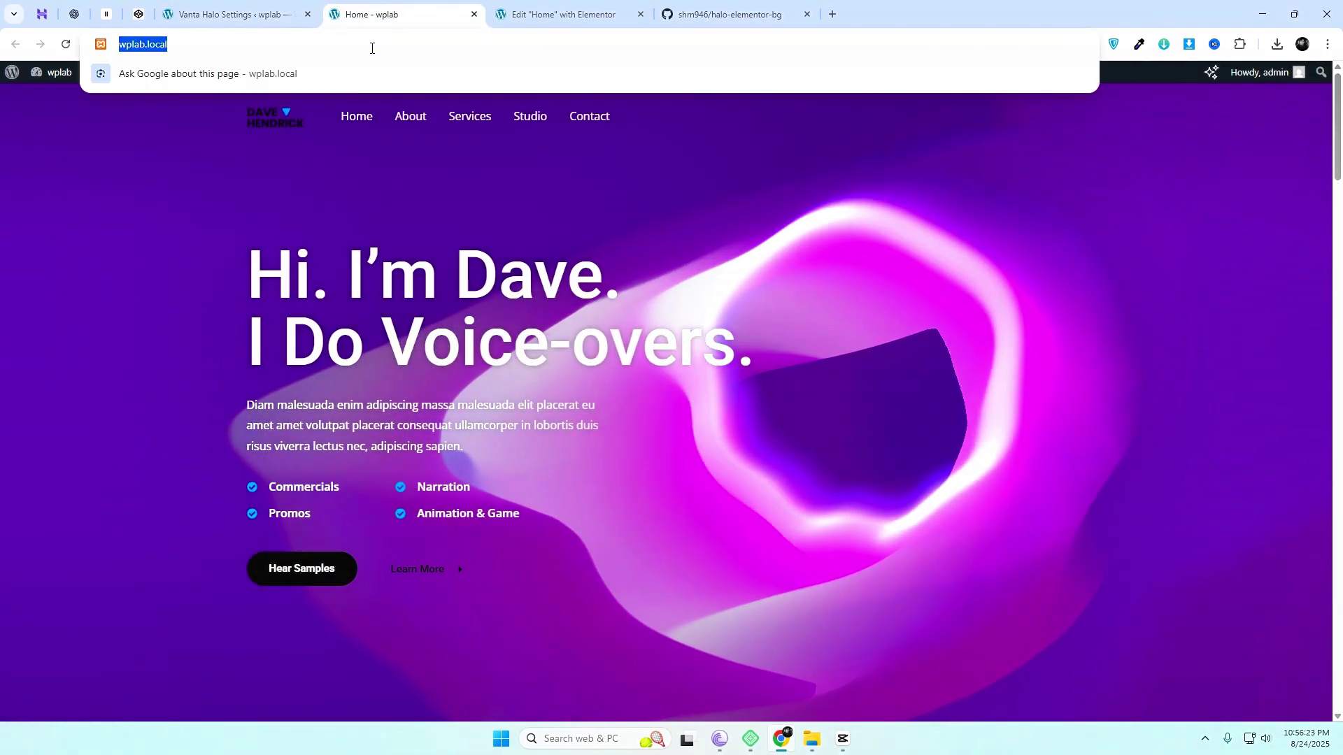
key("Return")
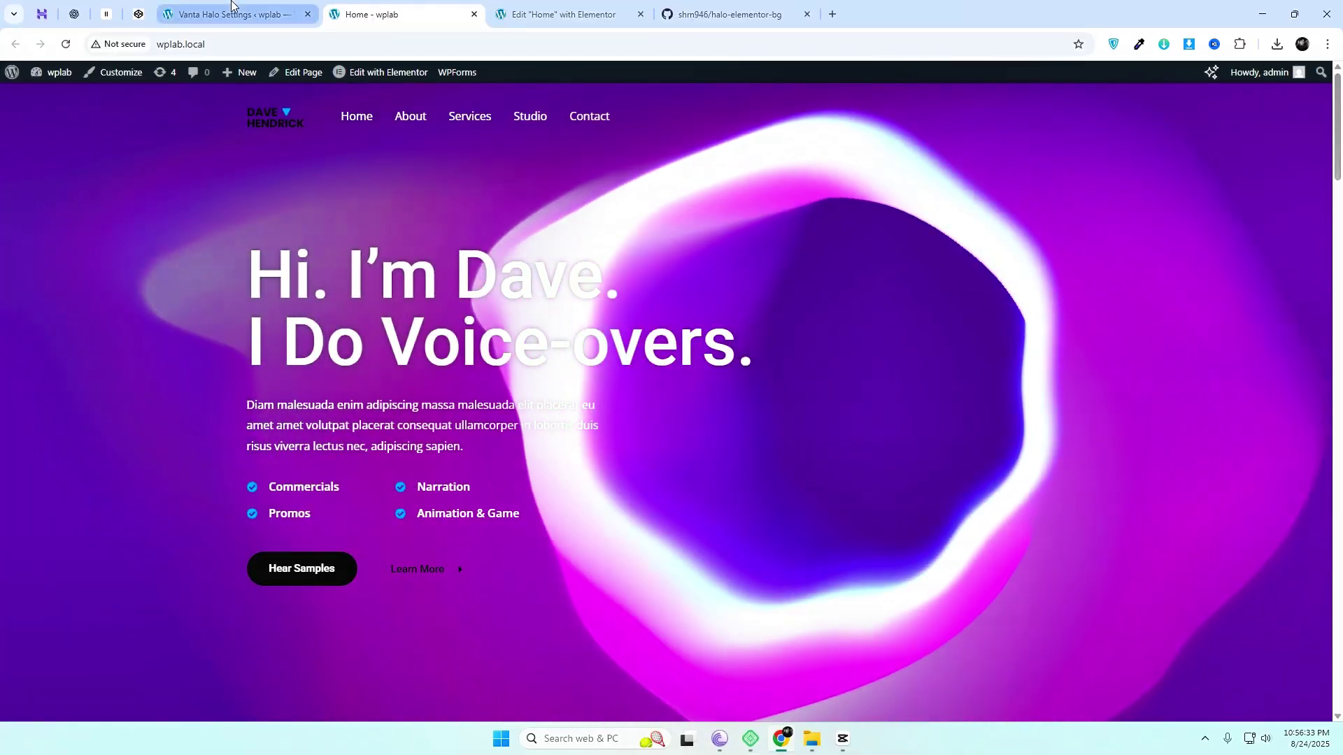
- Set the halo background to olive green #a6b200, base color to yellow, size to 1.2, amplitude to 1.3, X offset to 0.23 and Y offset to -0.08
left_click(238, 20)
left_click(297, 185)
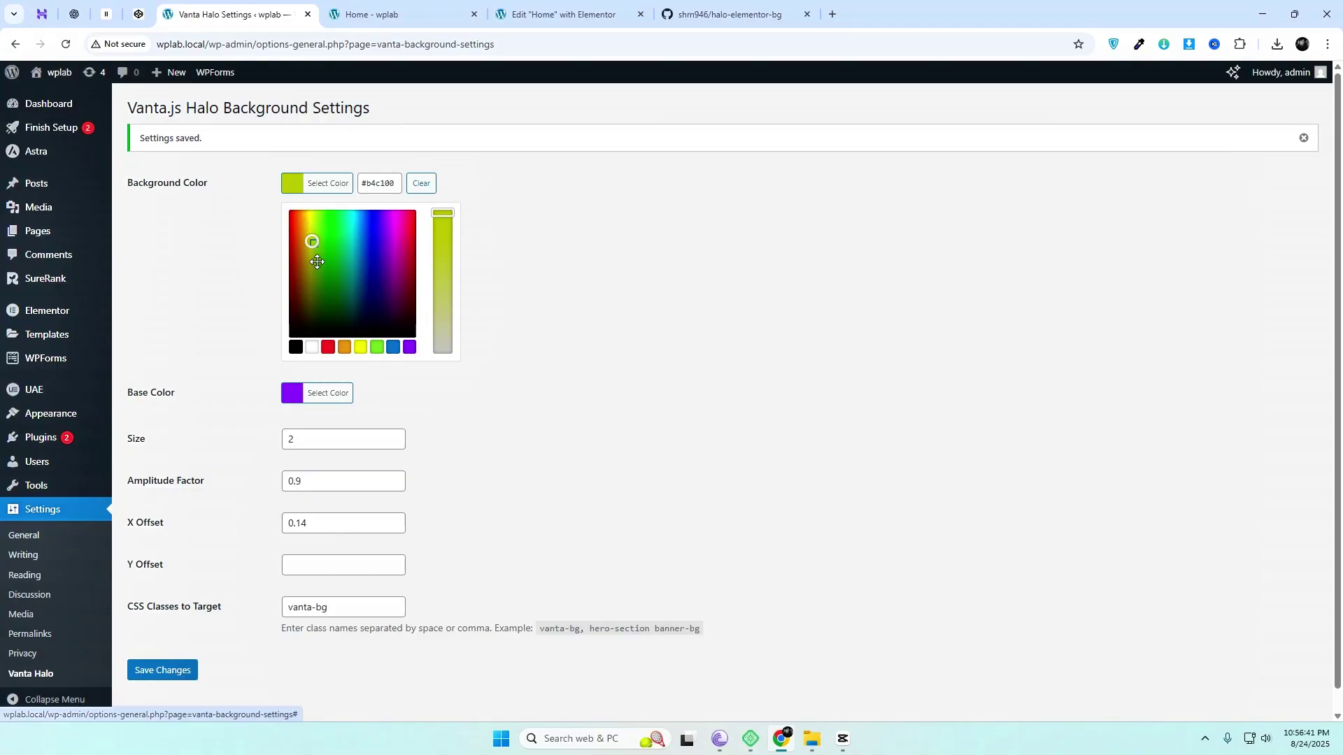
left_click(743, 282)
left_click(311, 235)
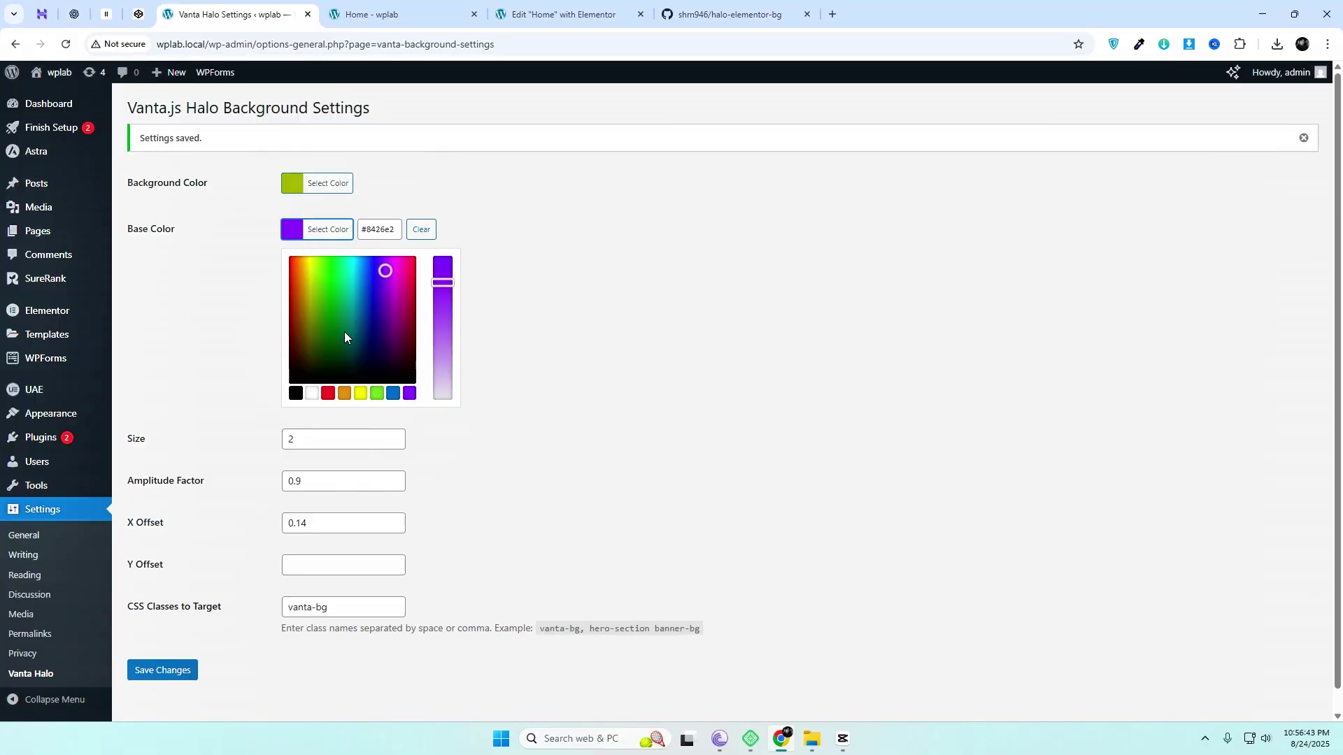
left_click(365, 395)
left_click(556, 371)
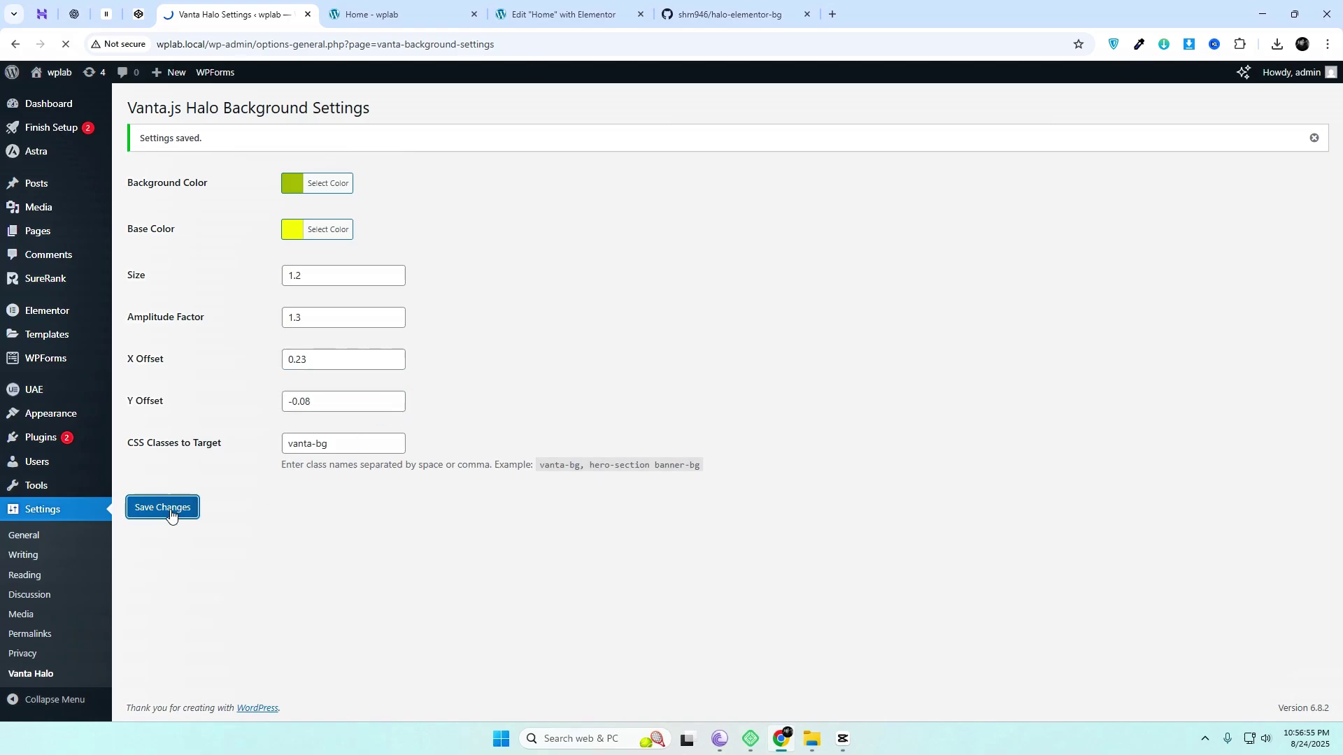
- Save the settings and reload the home page to preview the yellow halo on green
left_click(384, 3)
left_click(409, 46)
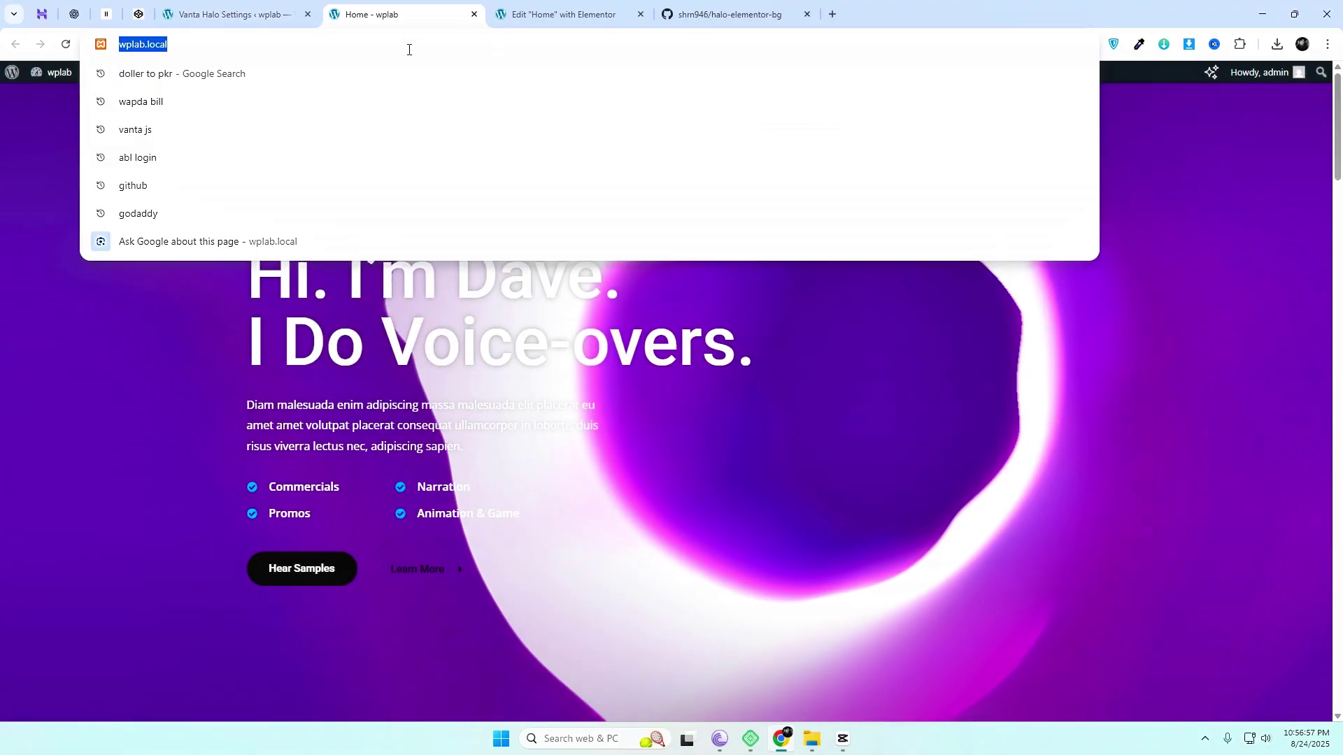
key("Return")
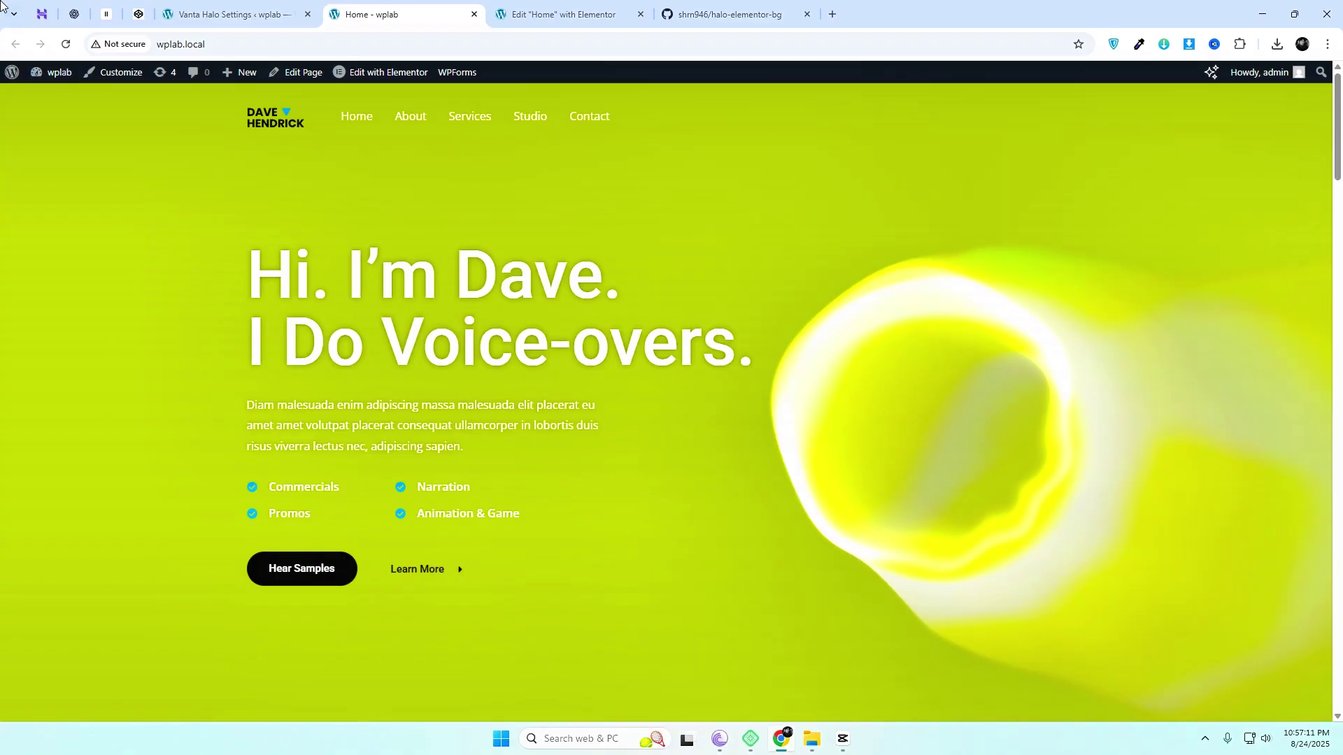
- Set the halo background color to black and shift the base color to a slightly lighter yellow
left_click(176, 5)
left_click(288, 186)
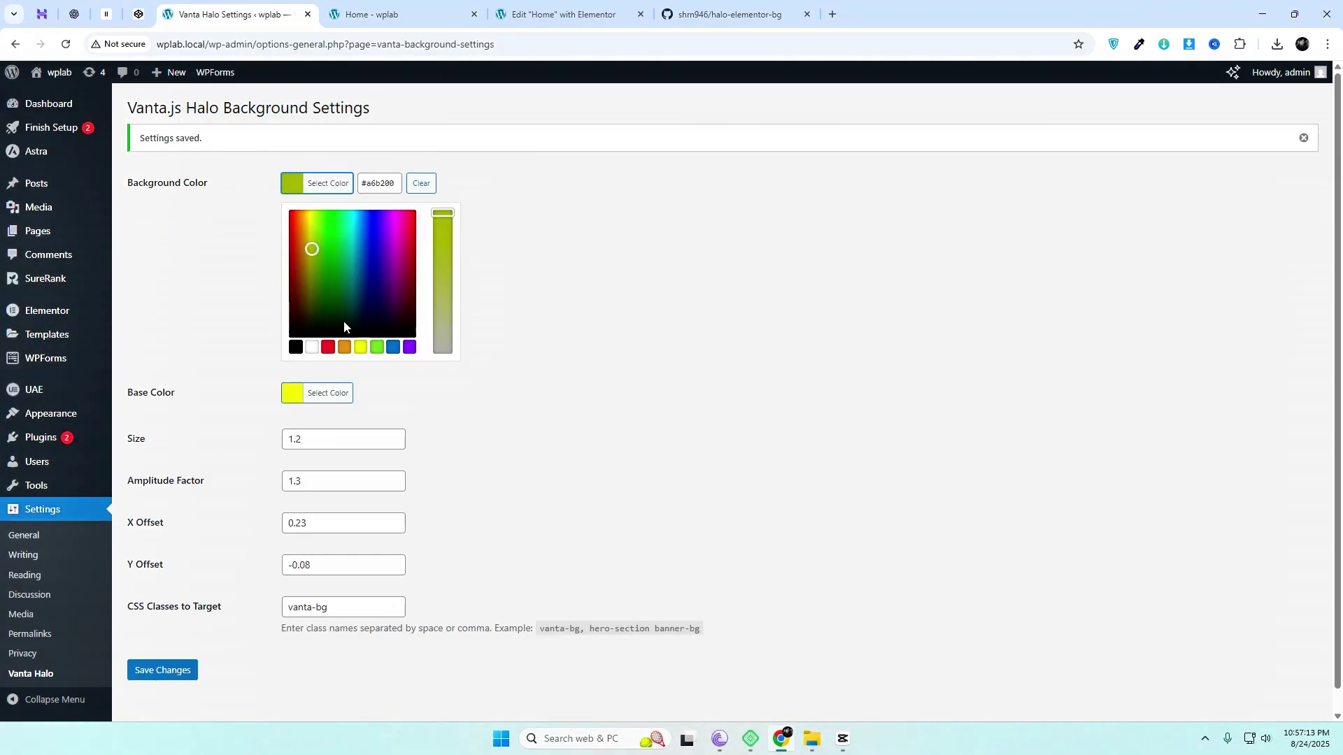
left_click(297, 348)
left_click(582, 362)
left_click(296, 242)
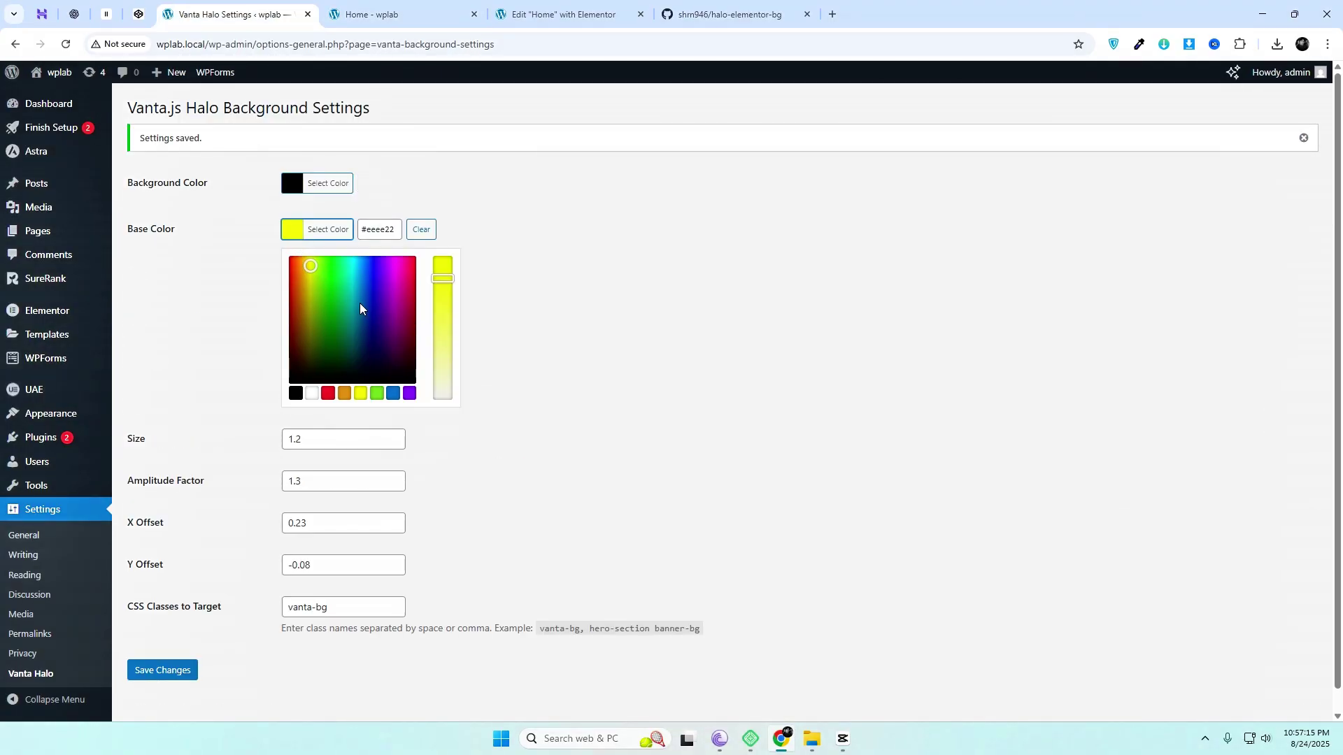
left_click(604, 362)
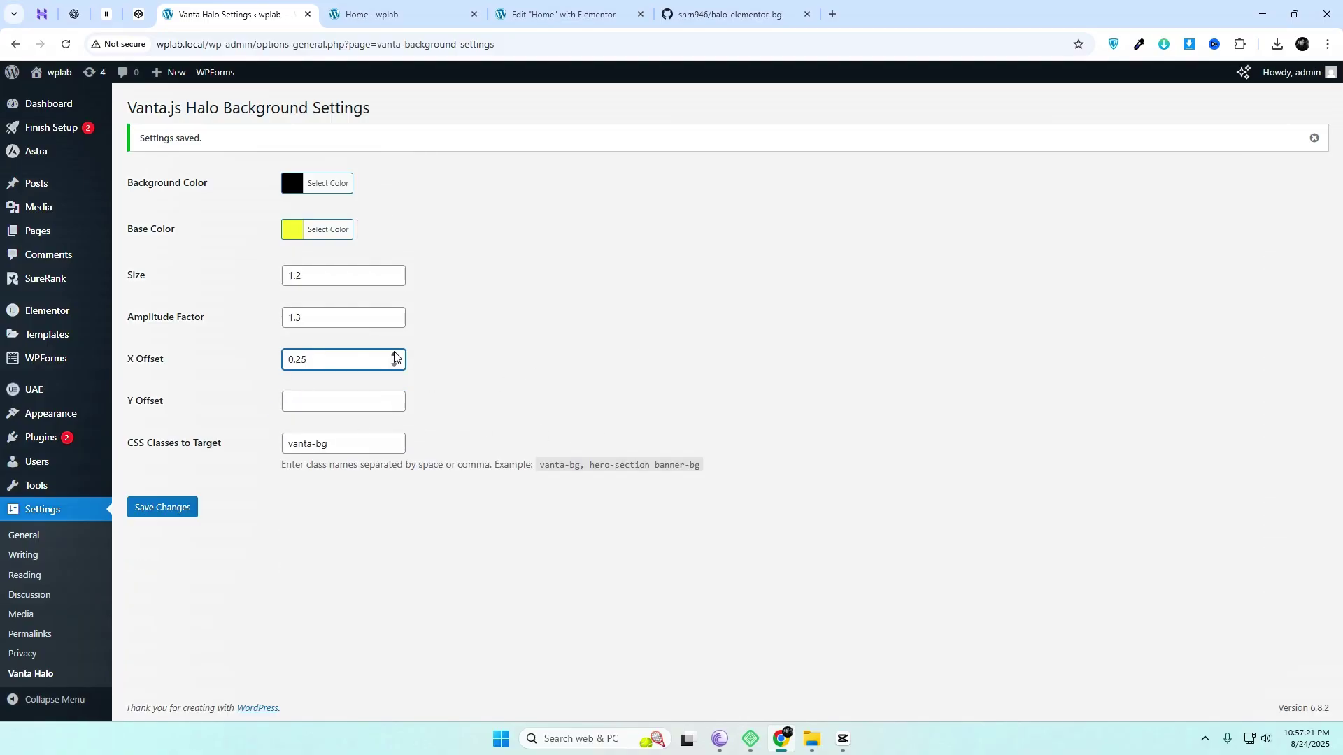
- Set the amplitude factor to 0.8 and the X offset to 0.27 with an empty Y offset, and save the settings
left_click(394, 323)
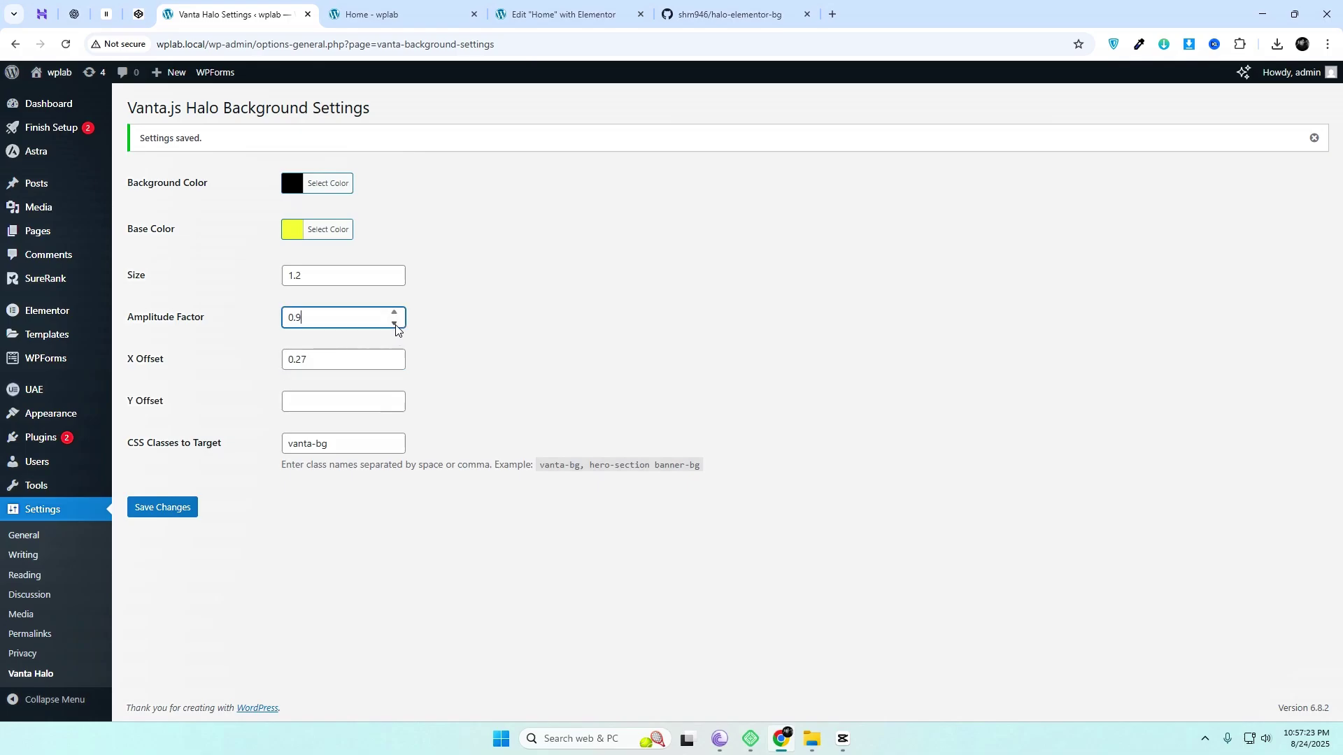
left_click(562, 356)
left_click(185, 512)
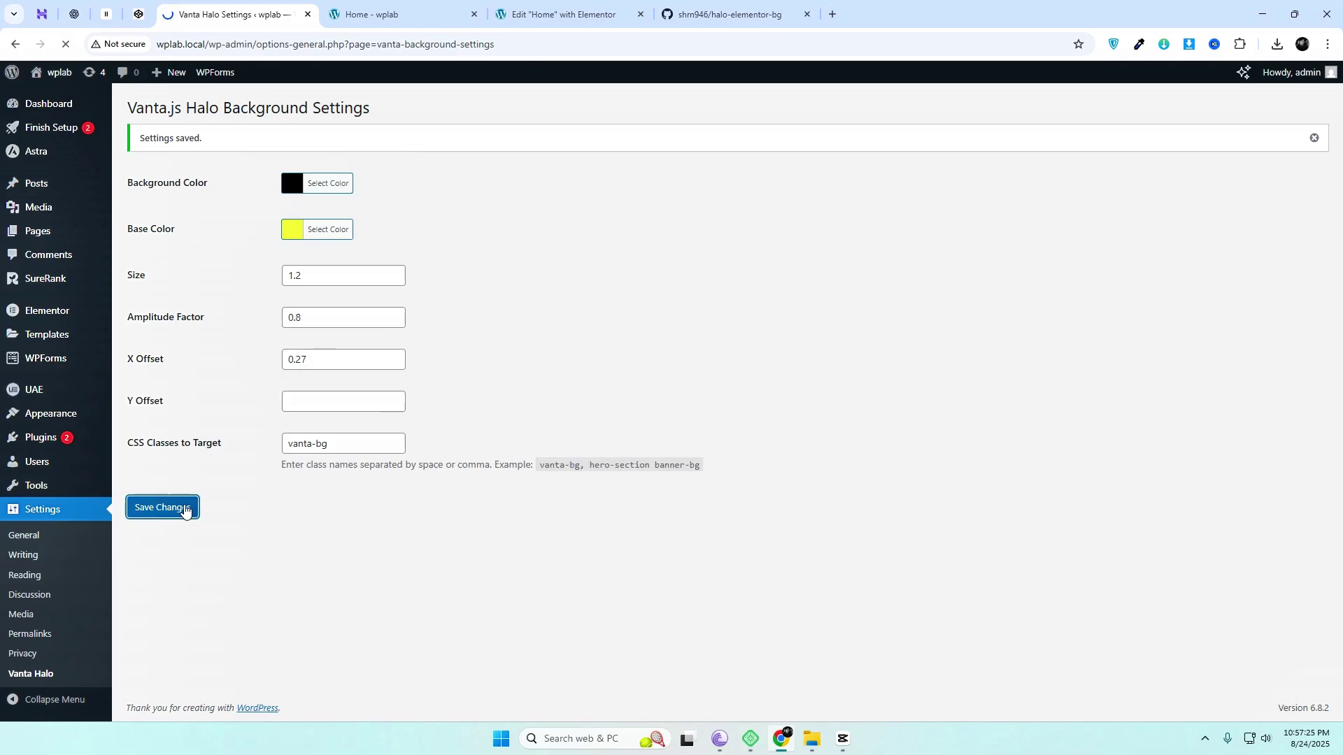
- Reload the home page and look through the halo hero section and the sections below it
left_click(371, 14)
left_click(377, 38)
key("Return")
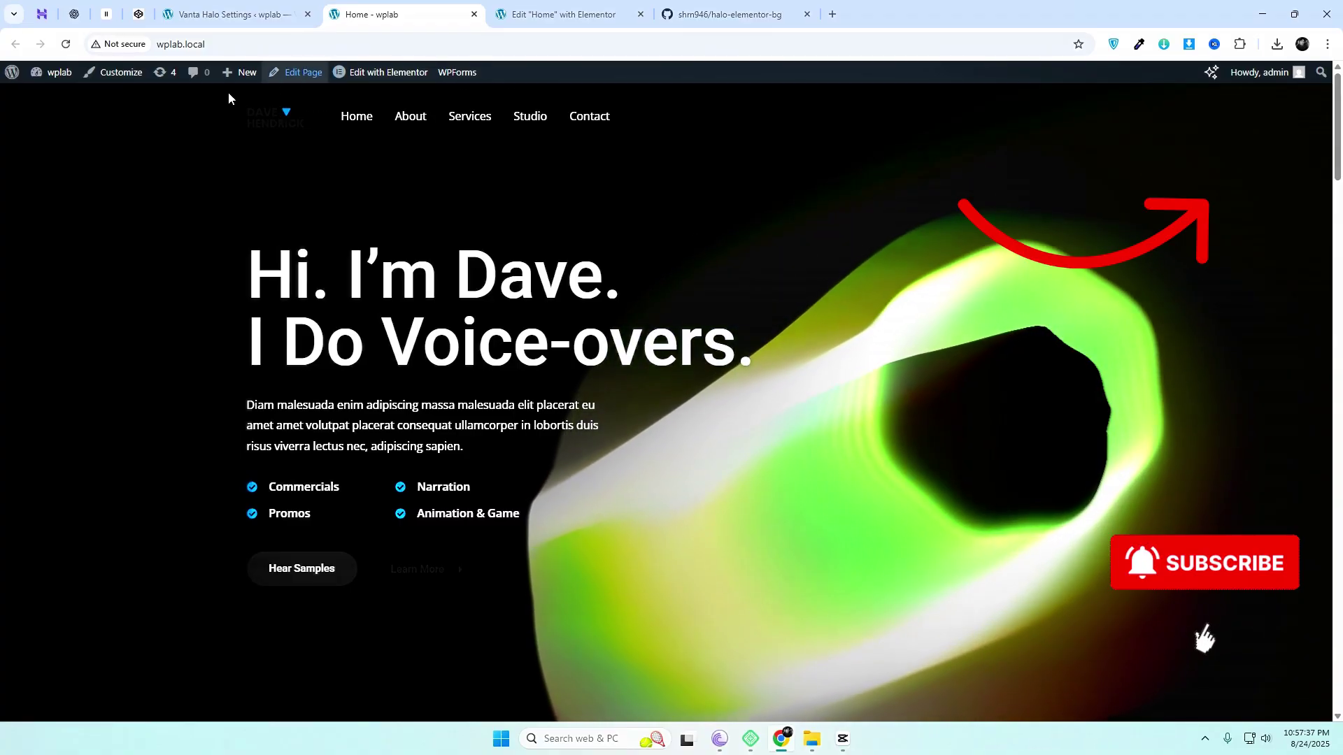
scroll(1049, 455, "down", 10)
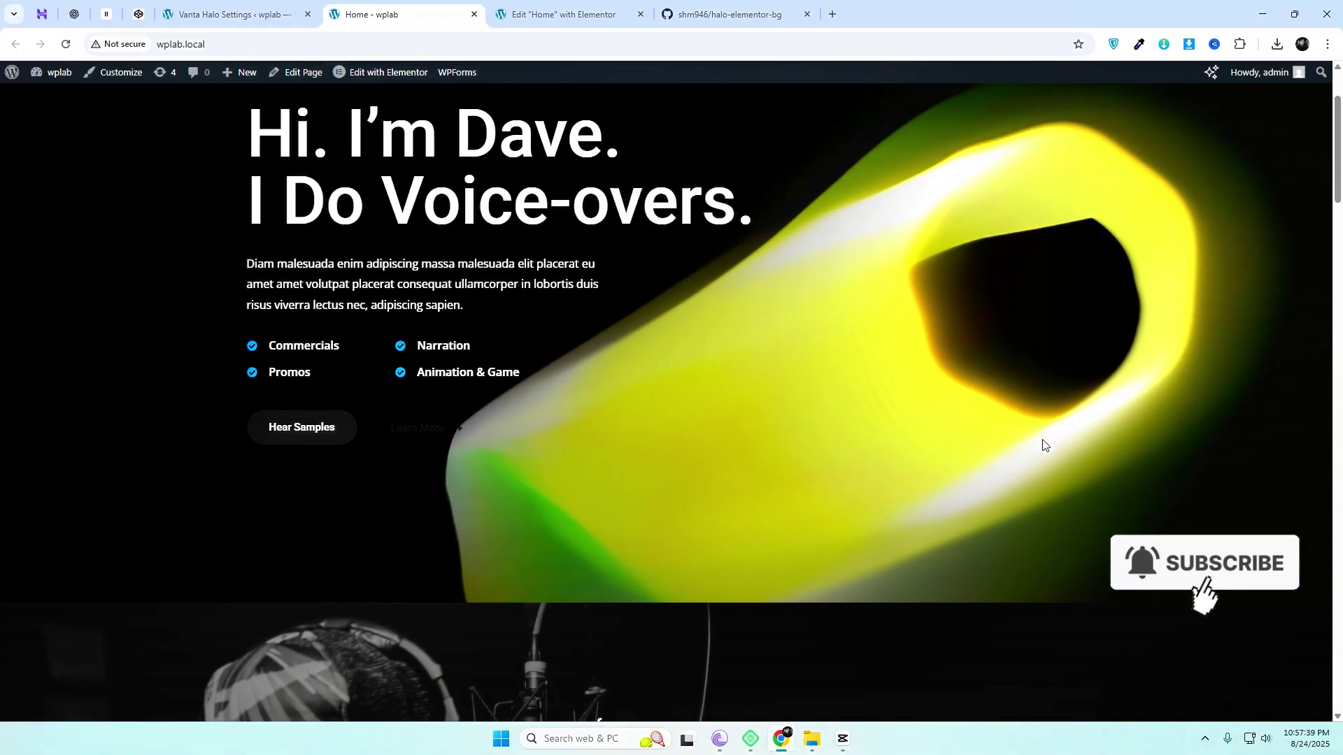
scroll(1055, 468, "down", 15)
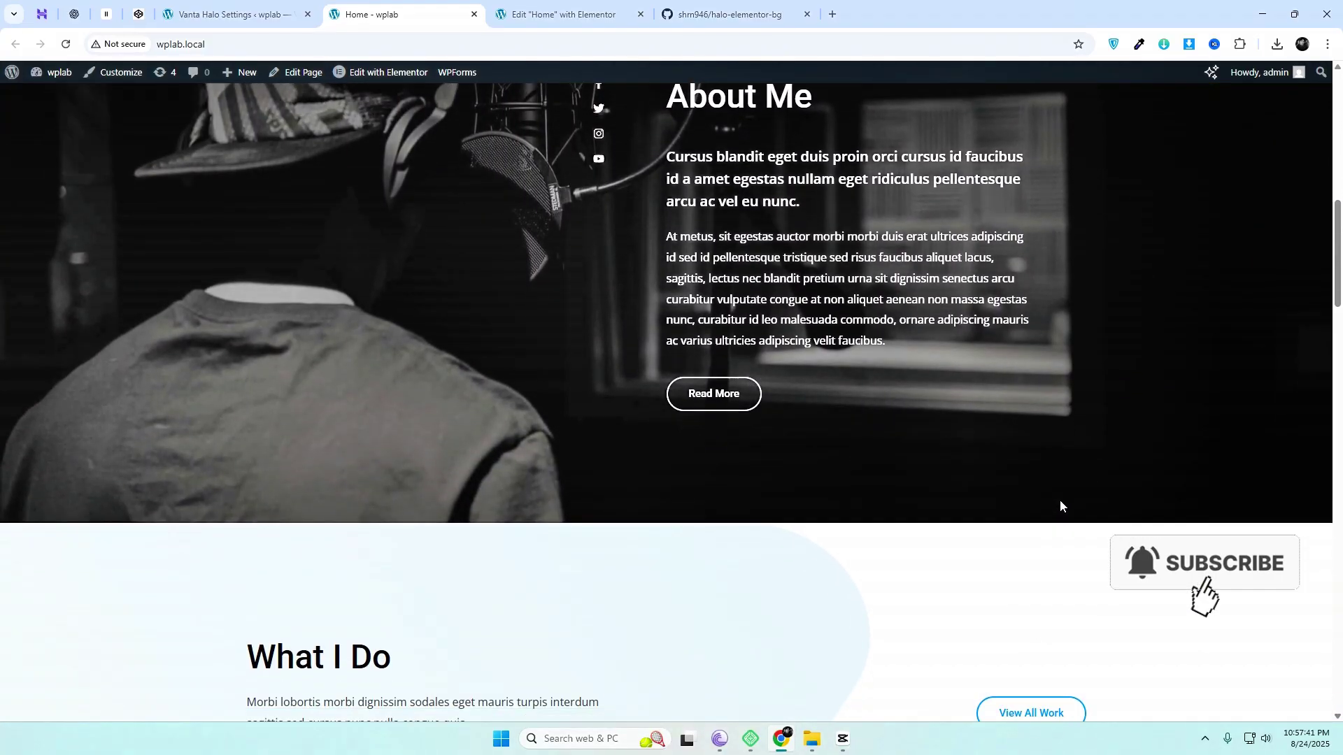
scroll(1060, 512, "down", 1)
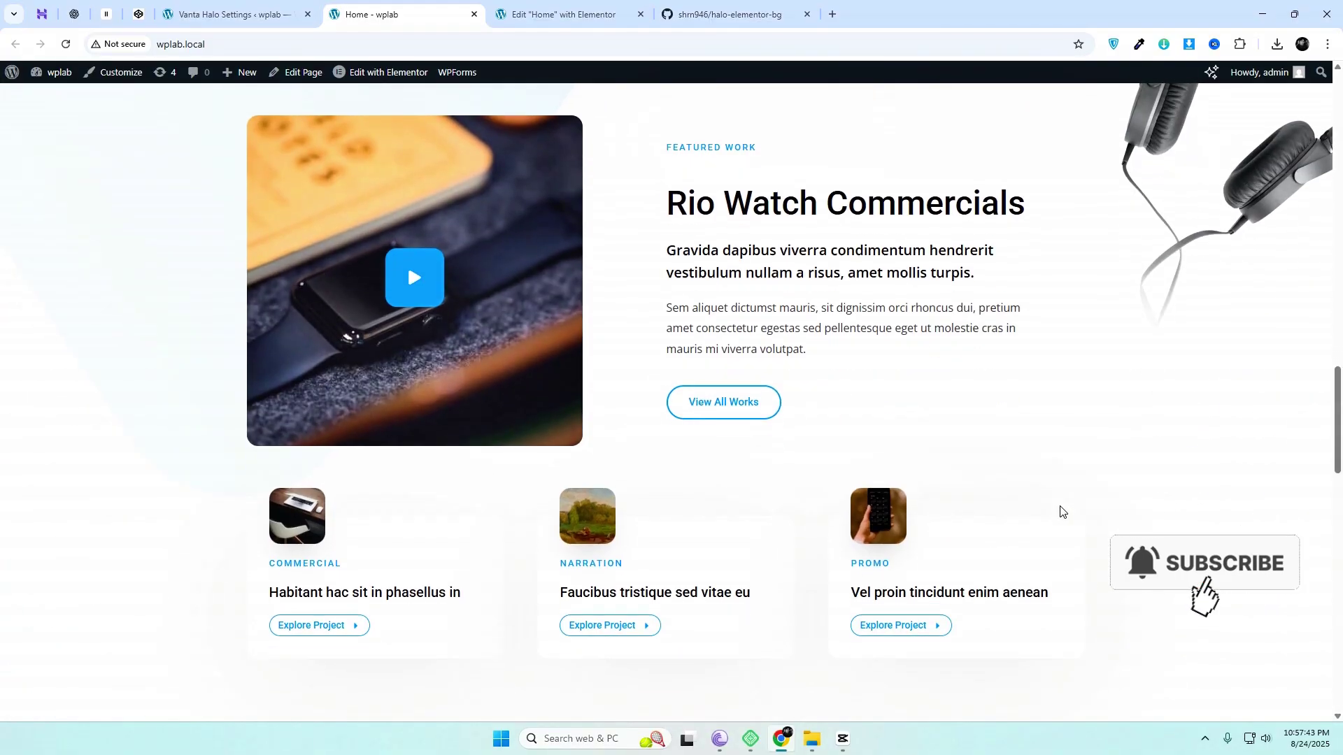